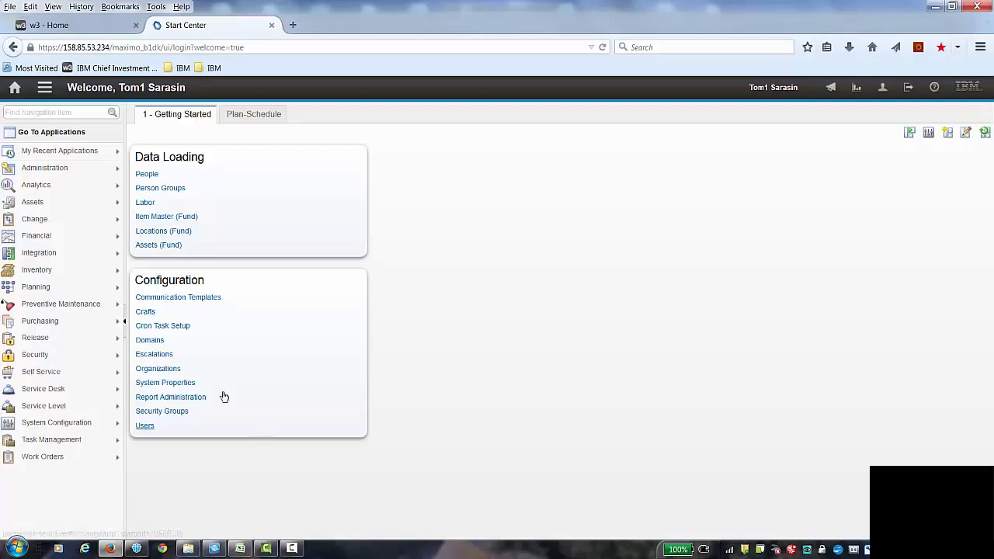
- Open the People application in Maximo and switch to the Person_User.xlsx workbook in Excel
{"action": "left_click", "coordinate": [147, 174]}
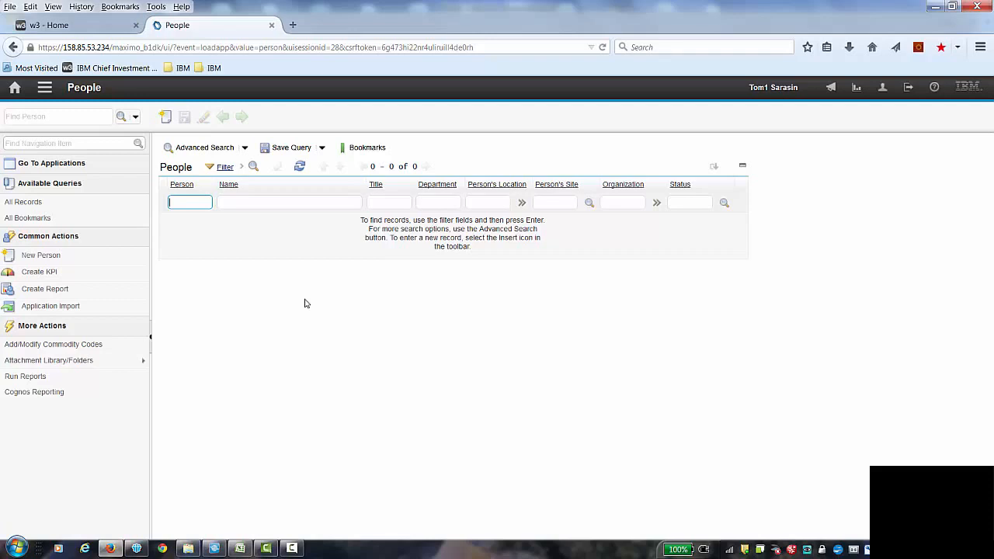
{"action": "key", "text": "alt+Tab"}
{"action": "key", "text": "alt+Tab"}
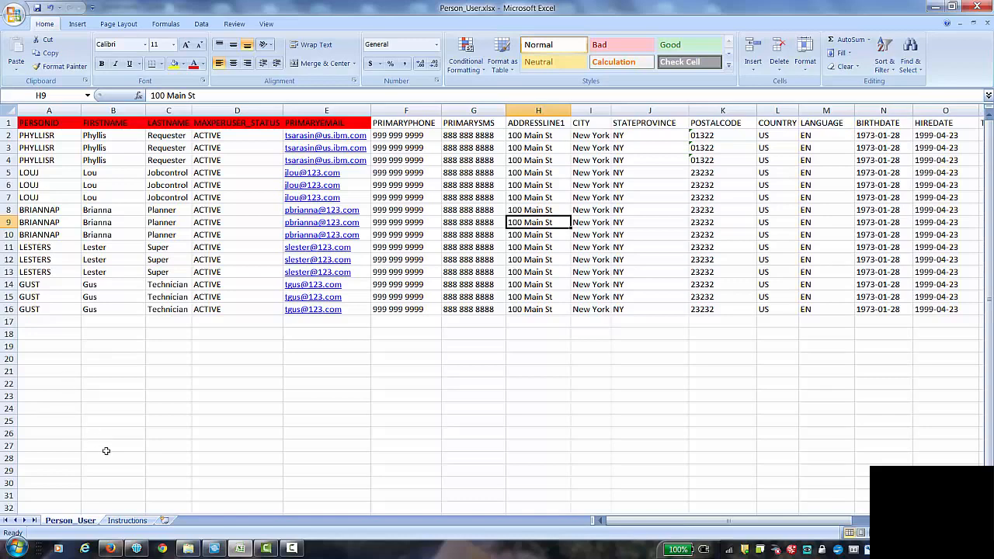
- Read the data loading overview and the numbered import procedure on the Instructions sheet
{"action": "left_click", "coordinate": [126, 522]}
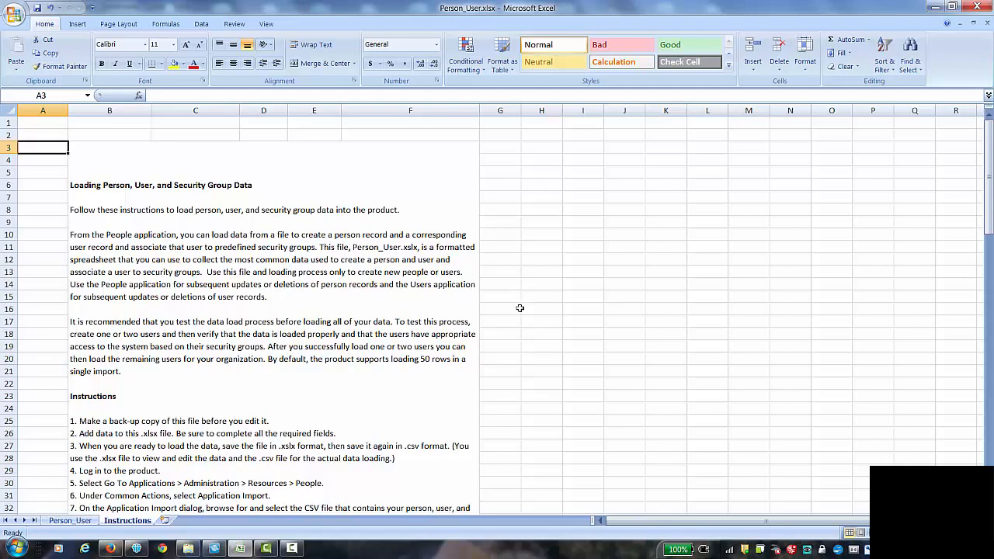
{"action": "left_click", "coordinate": [519, 308]}
{"action": "key", "text": "Down"}
{"action": "key", "text": "Down"}
{"action": "key", "text": "Down"}
{"action": "key", "text": "Down"}
{"action": "key", "text": "Down"}
{"action": "key", "text": "Down"}
{"action": "key", "text": "Down"}
{"action": "key", "text": "Down"}
{"action": "key", "text": "Down"}
{"action": "key", "text": "Down"}
{"action": "key", "text": "Down"}
{"action": "key", "text": "Down"}
{"action": "key", "text": "Down"}
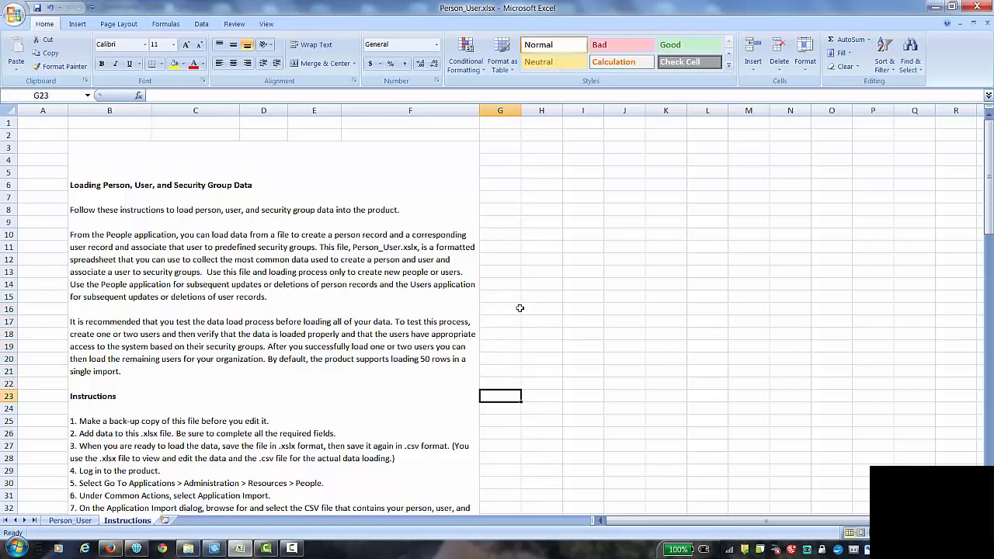
{"action": "key", "text": "Down"}
{"action": "key", "text": "Down"}
{"action": "key", "text": "Down"}
{"action": "key", "text": "Down"}
{"action": "key", "text": "Down"}
{"action": "key", "text": "Down"}
{"action": "key", "text": "Down"}
{"action": "key", "text": "Down"}
{"action": "key", "text": "Down"}
{"action": "key", "text": "Down"}
{"action": "key", "text": "Down"}
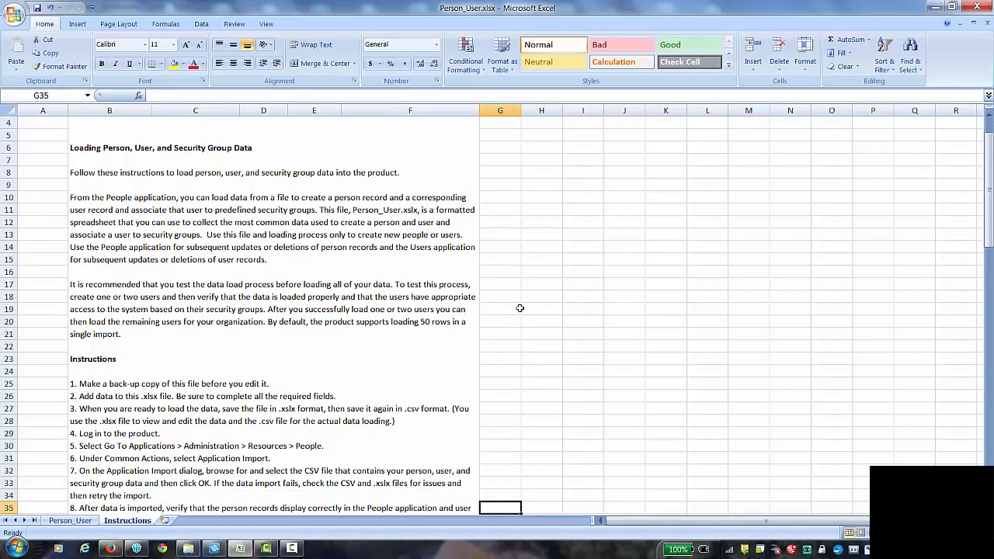
{"action": "key", "text": "Down"}
{"action": "key", "text": "Down"}
{"action": "key", "text": "Down"}
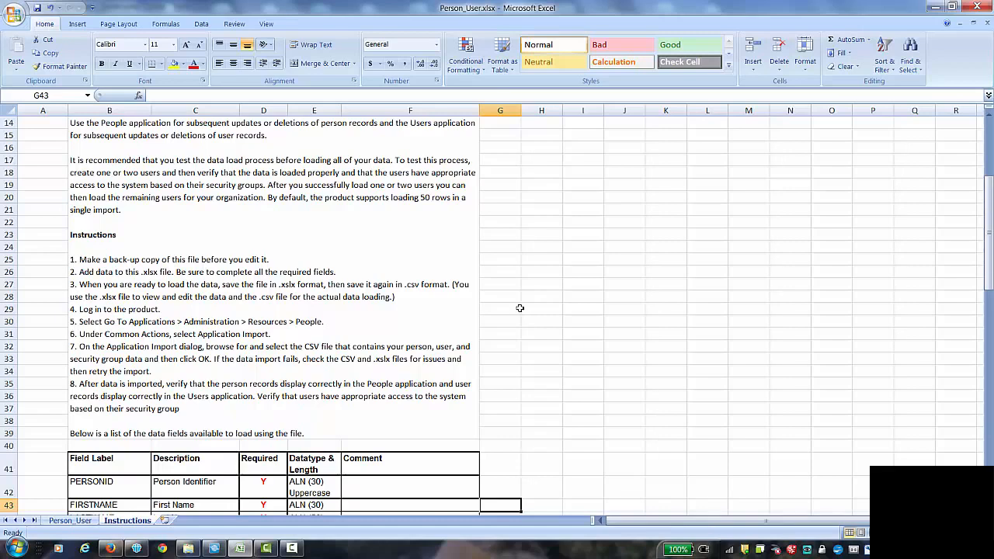
- Examine the table of loadable data fields, including which are required, their datatypes, lengths and comments
{"action": "left_click", "coordinate": [524, 310]}
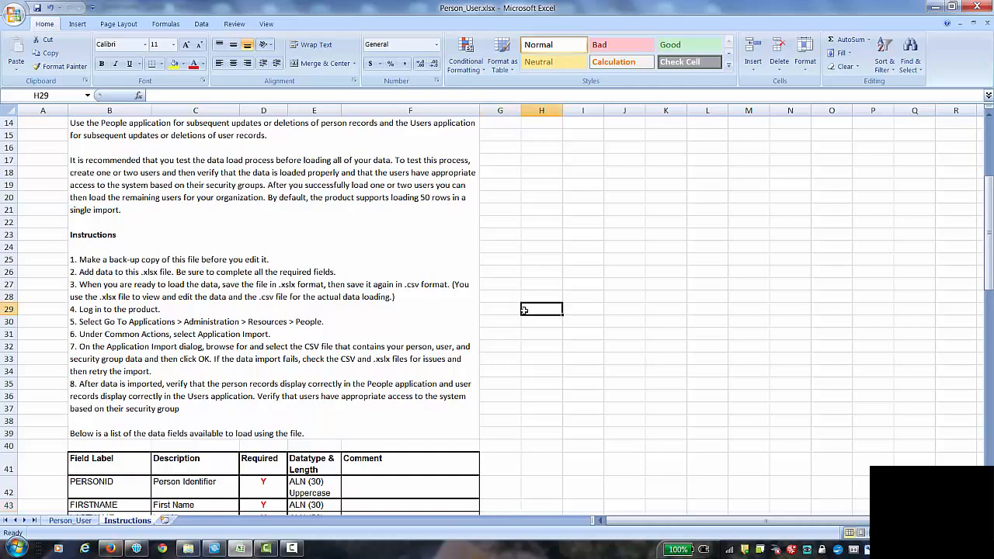
{"action": "key", "text": "Down"}
{"action": "key", "text": "Down"}
{"action": "key", "text": "Down"}
{"action": "key", "text": "Down"}
{"action": "key", "text": "Down"}
{"action": "key", "text": "Down"}
{"action": "key", "text": "Down"}
{"action": "key", "text": "Down"}
{"action": "key", "text": "Down"}
{"action": "key", "text": "Down"}
{"action": "key", "text": "Down"}
{"action": "key", "text": "Down"}
{"action": "key", "text": "Down"}
{"action": "key", "text": "Down"}
{"action": "key", "text": "Down"}
{"action": "key", "text": "Down"}
{"action": "key", "text": "Down"}
{"action": "key", "text": "Down"}
{"action": "key", "text": "Down"}
{"action": "key", "text": "Down"}
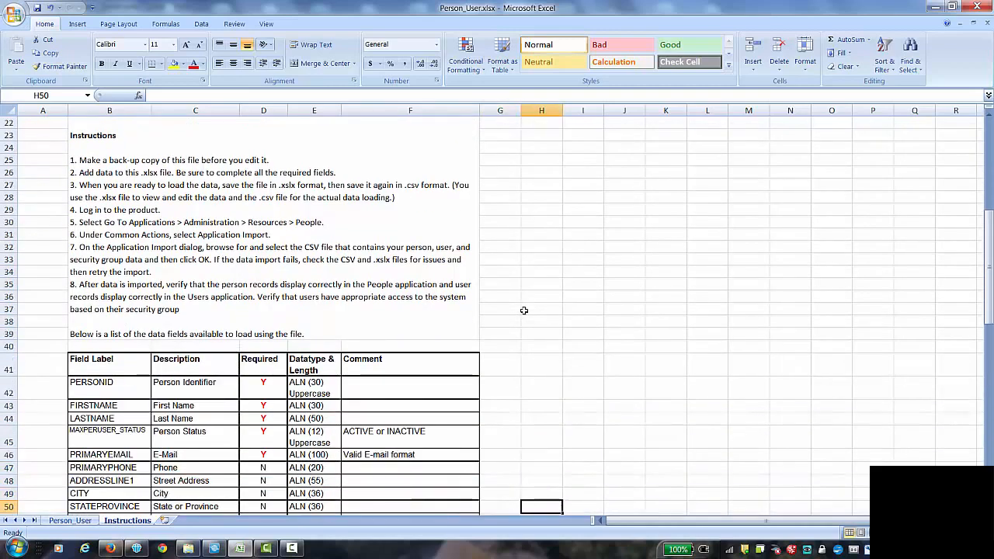
{"action": "key", "text": "Down"}
{"action": "key", "text": "Down"}
{"action": "key", "text": "Down"}
{"action": "key", "text": "Down"}
{"action": "key", "text": "Down"}
{"action": "key", "text": "Down"}
{"action": "key", "text": "Down"}
{"action": "key", "text": "Down"}
{"action": "key", "text": "Down"}
{"action": "key", "text": "Down"}
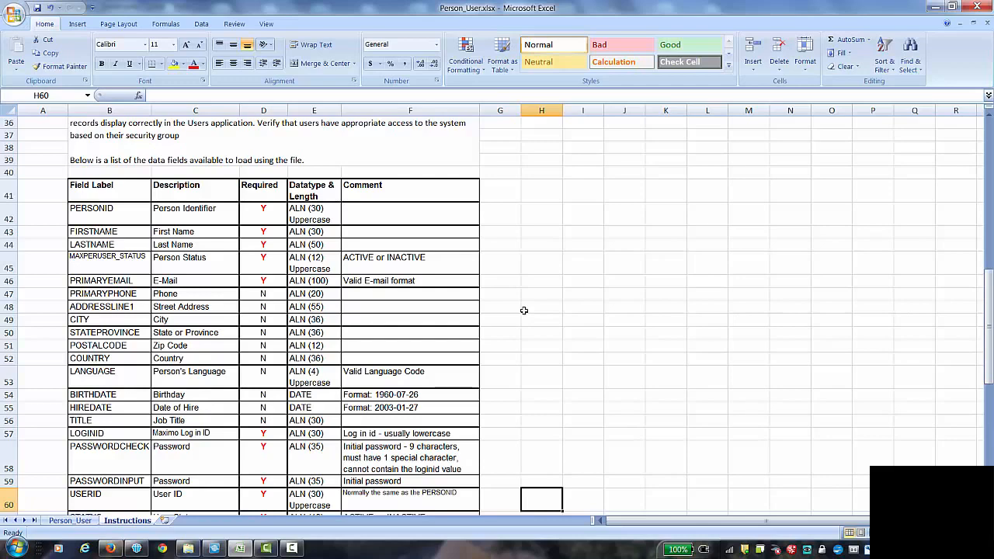
{"action": "key", "text": "Down"}
{"action": "key", "text": "Down"}
{"action": "key", "text": "Down"}
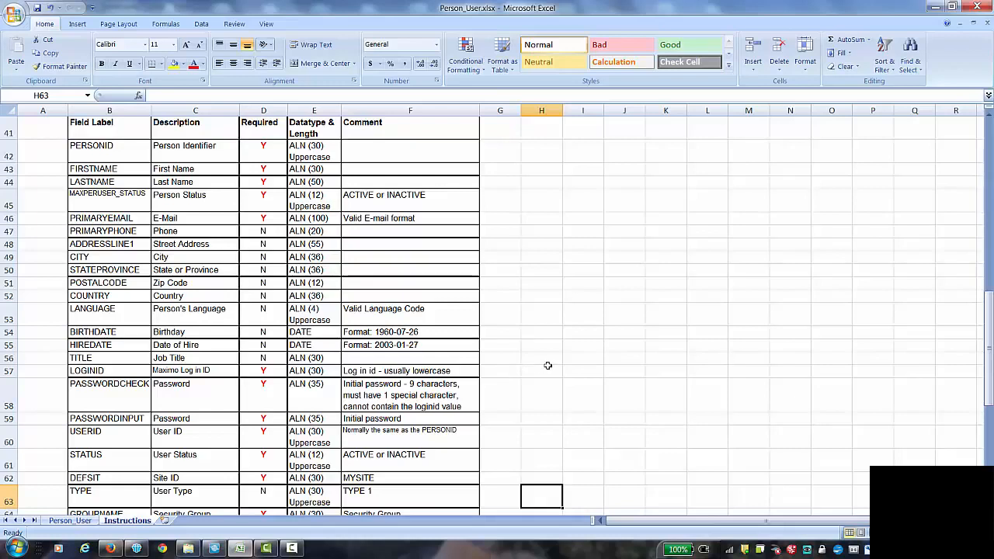
{"action": "key", "text": "Down"}
{"action": "key", "text": "Down"}
{"action": "key", "text": "Down"}
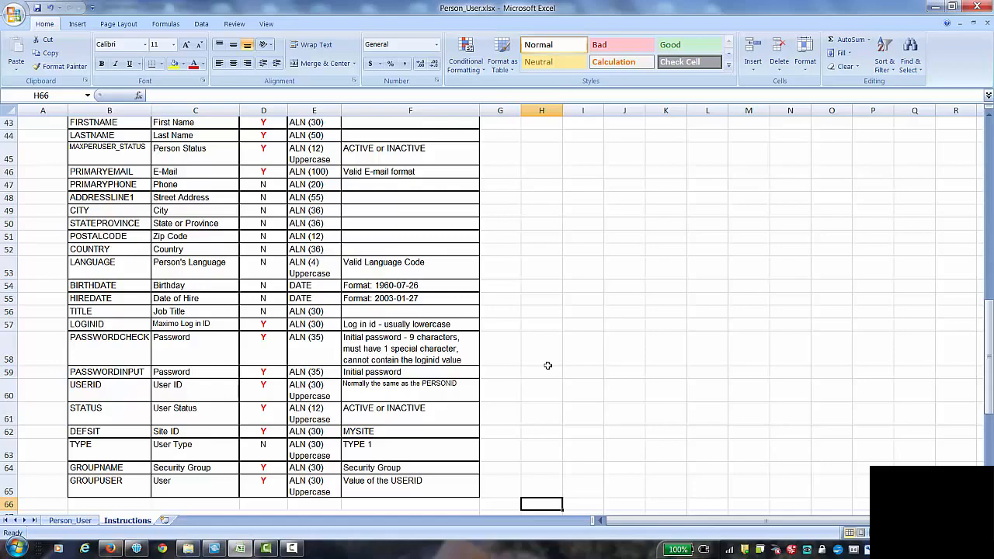
- Read the notes below the field table on filling out new rows, password values and user types
{"action": "key", "text": "Down"}
{"action": "key", "text": "Down"}
{"action": "key", "text": "Down"}
{"action": "key", "text": "Down"}
{"action": "key", "text": "Down"}
{"action": "key", "text": "Down"}
{"action": "key", "text": "Down"}
{"action": "key", "text": "Down"}
{"action": "key", "text": "Down"}
{"action": "key", "text": "Down"}
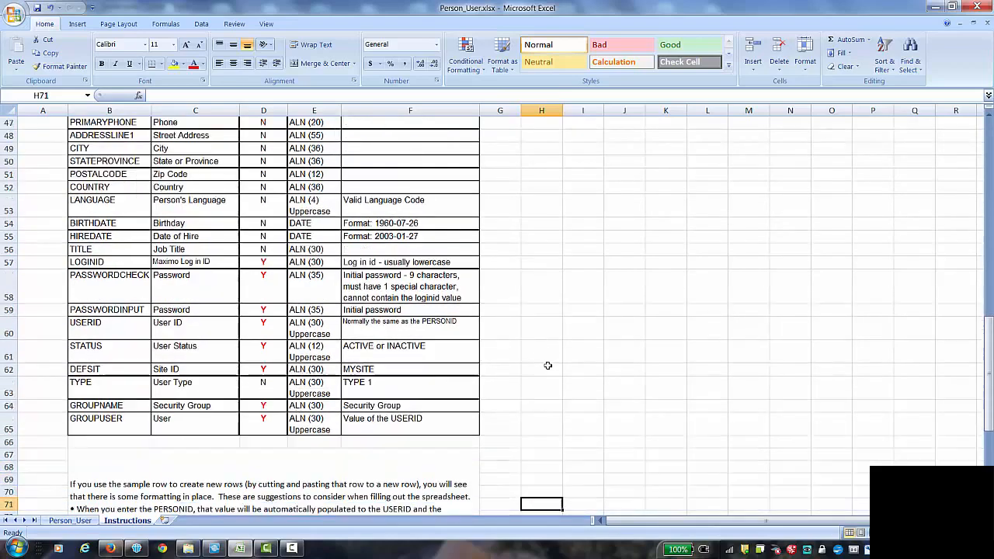
{"action": "key", "text": "Down"}
{"action": "key", "text": "Down"}
{"action": "key", "text": "Down"}
{"action": "key", "text": "Down"}
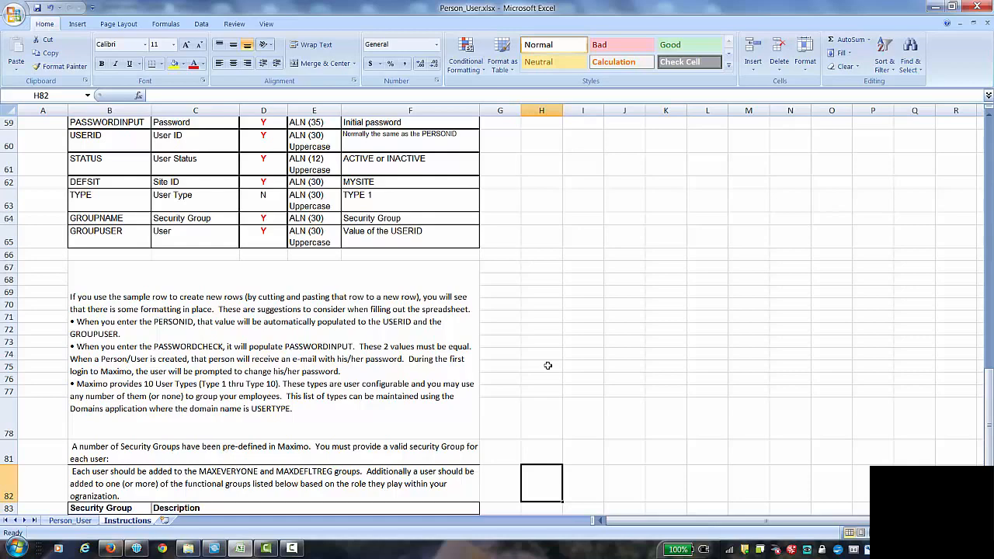
- Review the table of predefined security groups and their descriptions at the end of the instructions
{"action": "key", "text": "Down"}
{"action": "key", "text": "Down"}
{"action": "key", "text": "Down"}
{"action": "key", "text": "Down"}
{"action": "key", "text": "Down"}
{"action": "key", "text": "Down"}
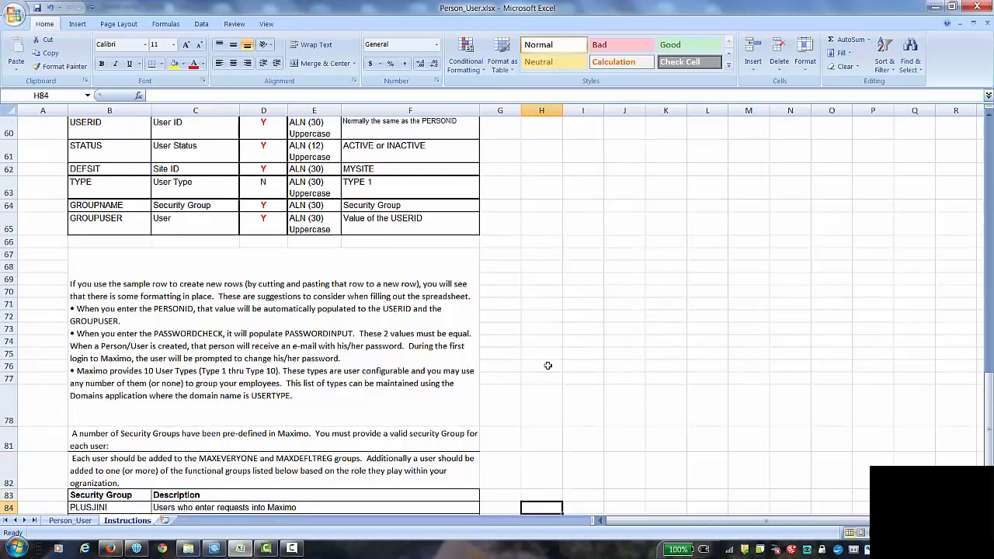
{"action": "key", "text": "Down"}
{"action": "key", "text": "Down"}
{"action": "key", "text": "Down"}
{"action": "key", "text": "Down"}
{"action": "key", "text": "Down"}
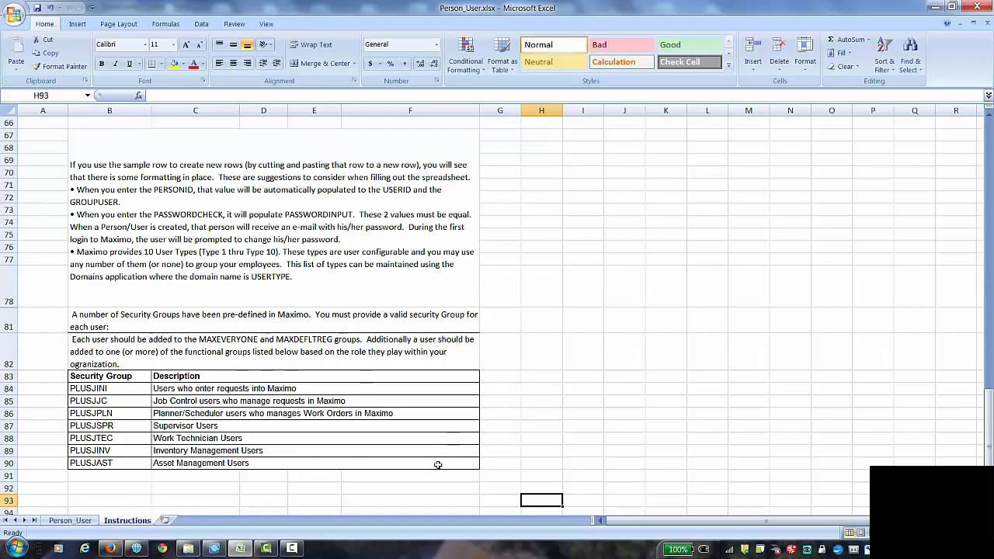
- Review the Person_User sheet's columns from the phone number across to the security group and group user
{"action": "left_click", "coordinate": [77, 524]}
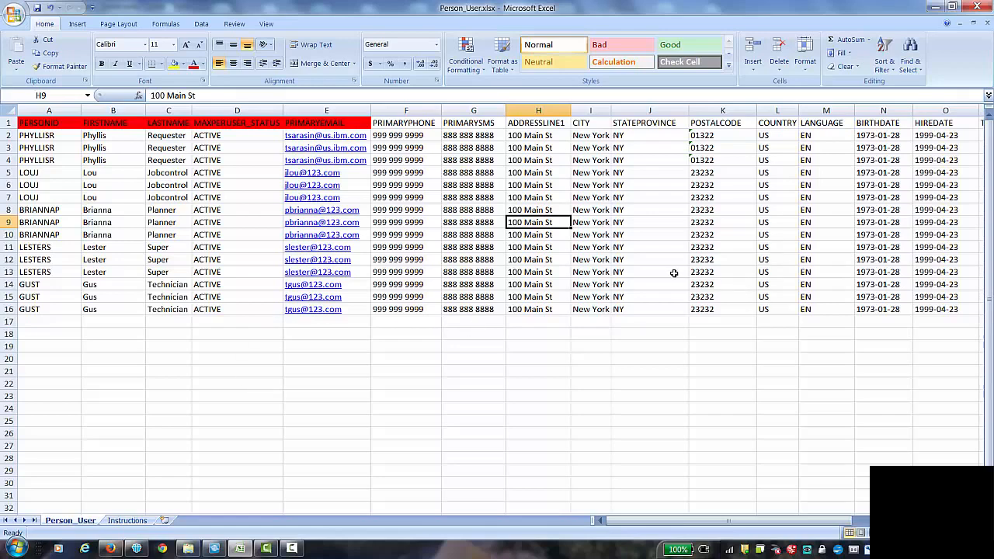
{"action": "left_click", "coordinate": [429, 136]}
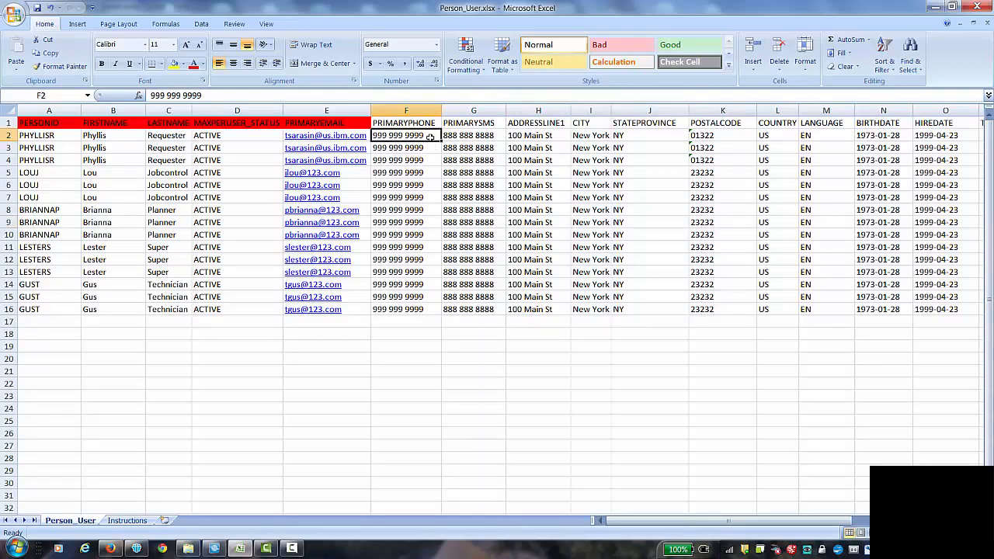
{"action": "key", "text": "Right"}
{"action": "key", "text": "Right"}
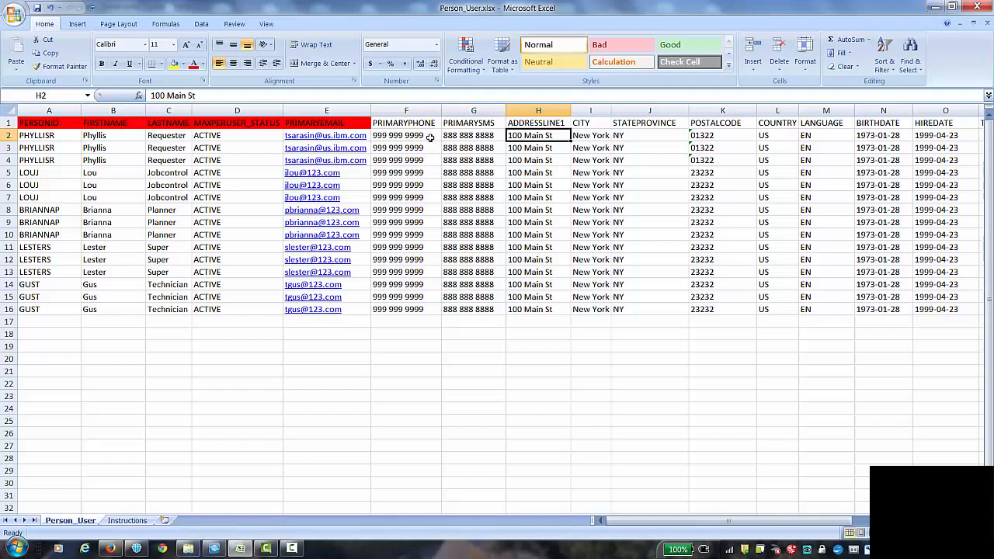
{"action": "key", "text": "Right"}
{"action": "key", "text": "Right"}
{"action": "key", "text": "Right"}
{"action": "key", "text": "Right"}
{"action": "key", "text": "Right"}
{"action": "key", "text": "Right"}
{"action": "key", "text": "Right"}
{"action": "key", "text": "Right"}
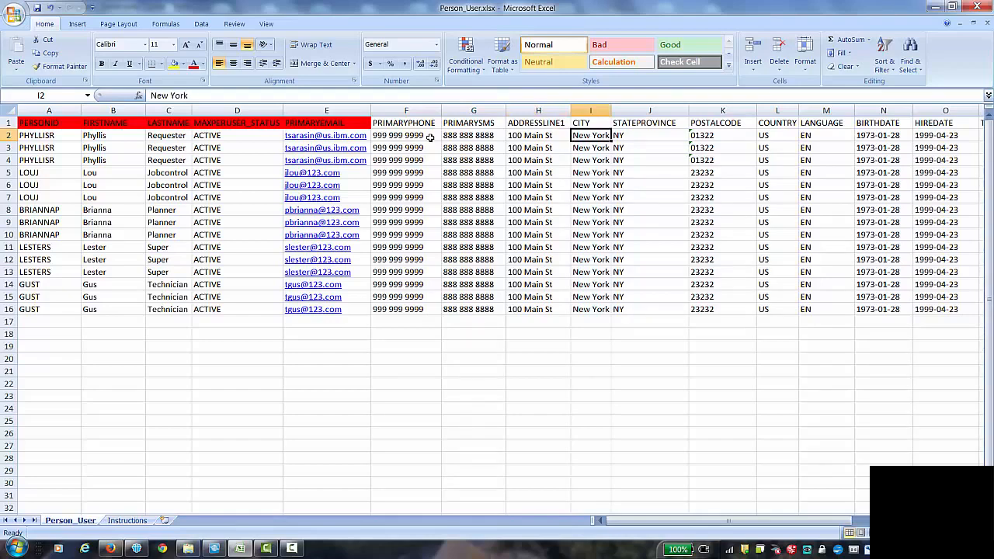
{"action": "key", "text": "Right"}
{"action": "key", "text": "Right"}
{"action": "key", "text": "Right"}
{"action": "key", "text": "Right"}
{"action": "key", "text": "Right"}
{"action": "key", "text": "Right"}
{"action": "key", "text": "Right"}
{"action": "key", "text": "Right"}
{"action": "key", "text": "Right"}
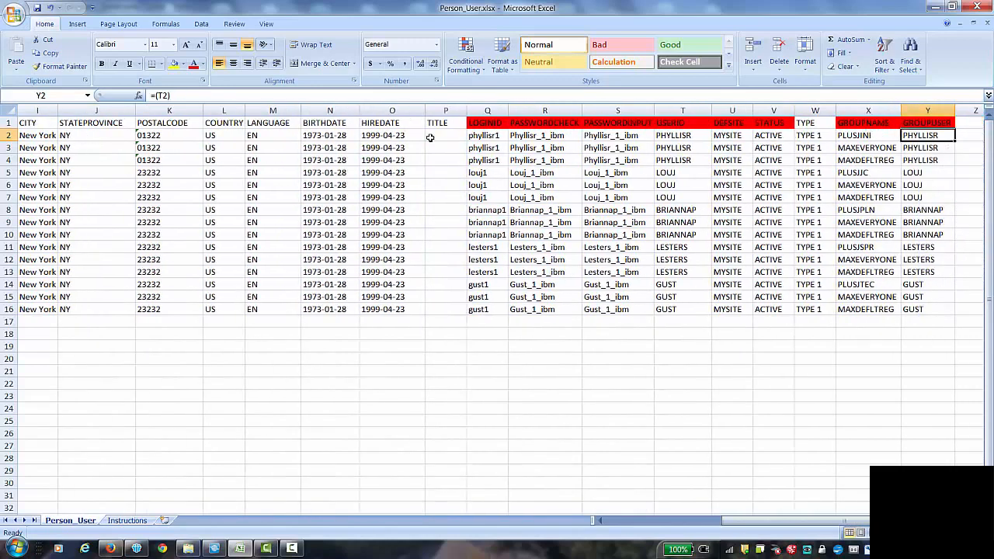
{"action": "key", "text": "Right"}
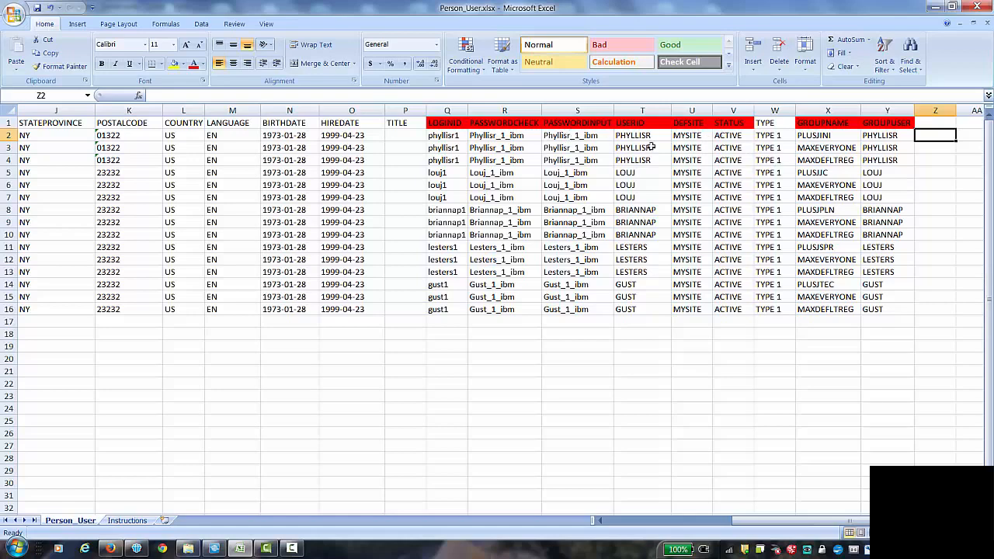
- Check the user type and status columns, and go back across the row to the PERSONID column
{"action": "left_click", "coordinate": [775, 150]}
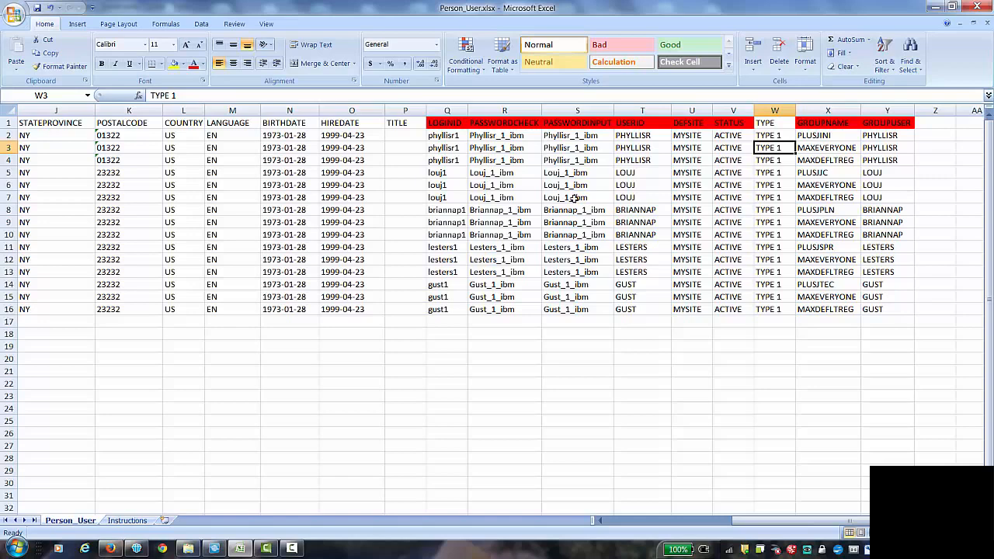
{"action": "key", "text": "Left"}
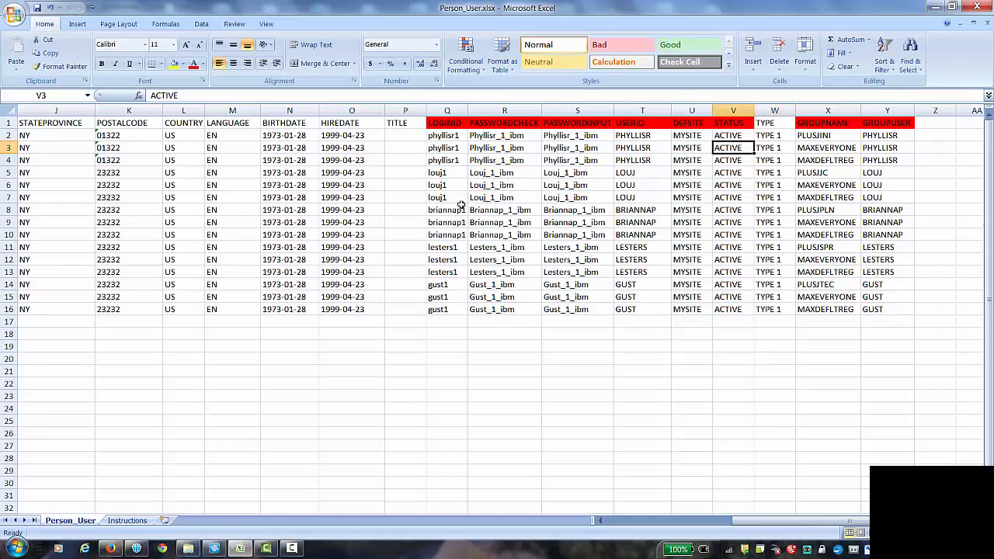
{"action": "key", "text": "Left"}
{"action": "key", "text": "Left"}
{"action": "key", "text": "Left"}
{"action": "key", "text": "Left"}
{"action": "key", "text": "Left"}
{"action": "key", "text": "Left"}
{"action": "key", "text": "Left"}
{"action": "key", "text": "Left"}
{"action": "key", "text": "Left"}
{"action": "key", "text": "Left"}
{"action": "key", "text": "Left"}
{"action": "key", "text": "Left"}
{"action": "key", "text": "Left"}
{"action": "key", "text": "Left"}
{"action": "key", "text": "Left"}
{"action": "key", "text": "Left"}
{"action": "key", "text": "Left"}
{"action": "key", "text": "Left"}
{"action": "key", "text": "Left"}
{"action": "key", "text": "Left"}
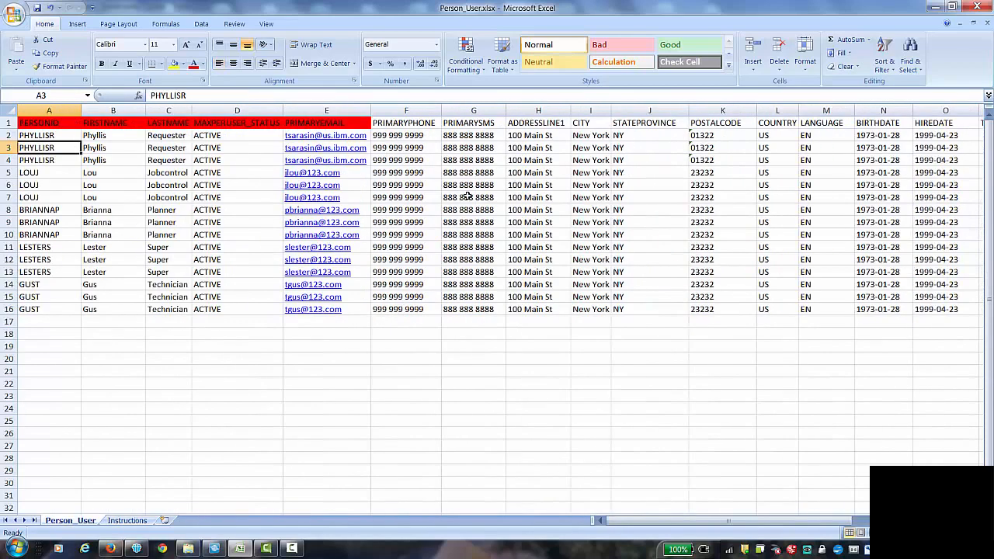
- Save the Person_User sheet as Person_User.csv in CSV (Comma delimited) format, replacing the existing file and keeping only the active sheet
{"action": "left_click", "coordinate": [14, 18]}
{"action": "left_click", "coordinate": [43, 126]}
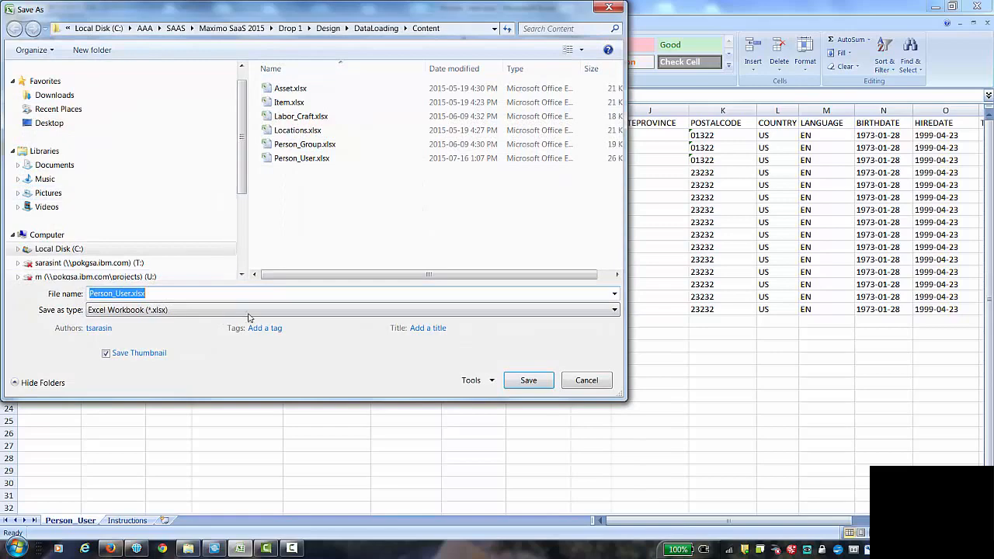
{"action": "left_click", "coordinate": [268, 313]}
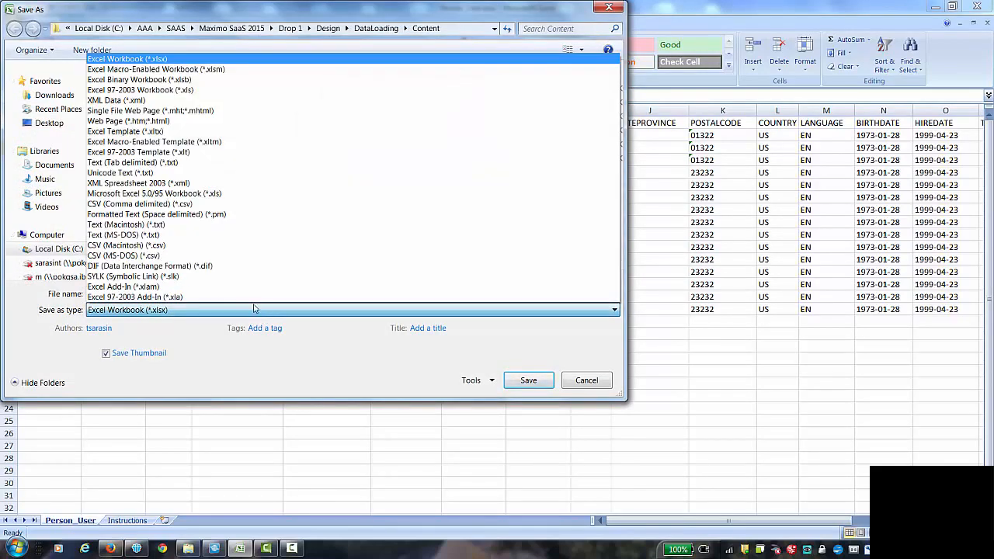
{"action": "left_click", "coordinate": [187, 205]}
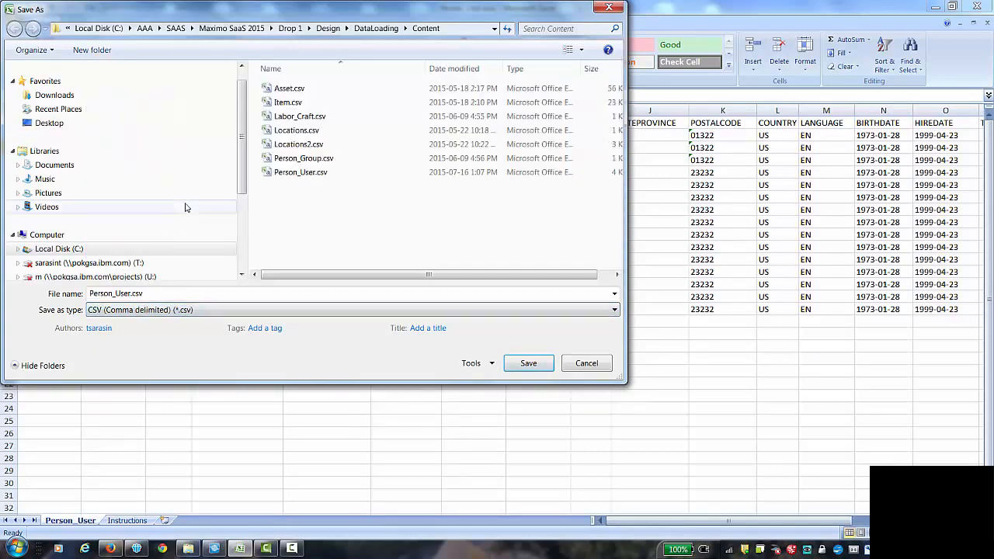
{"action": "left_click", "coordinate": [286, 174]}
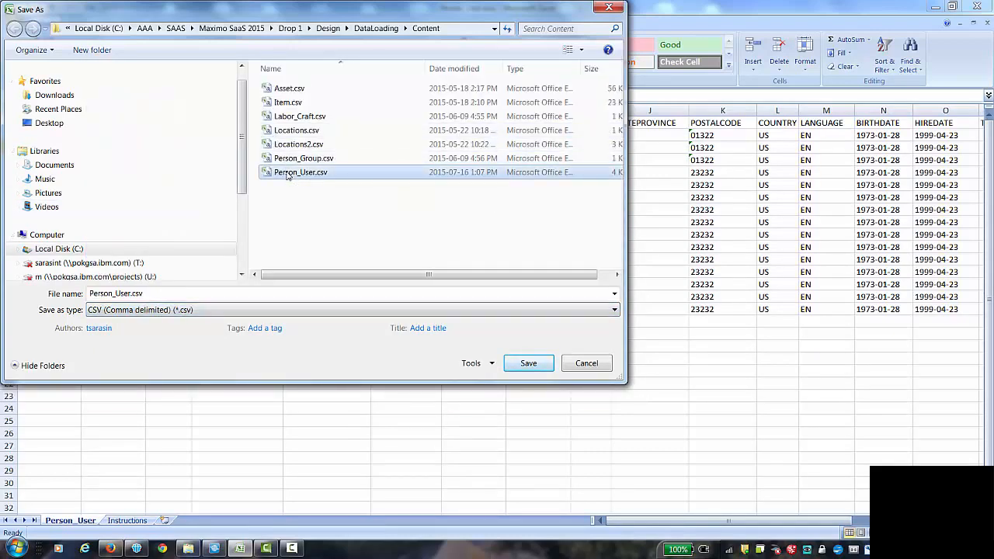
{"action": "left_click", "coordinate": [528, 366]}
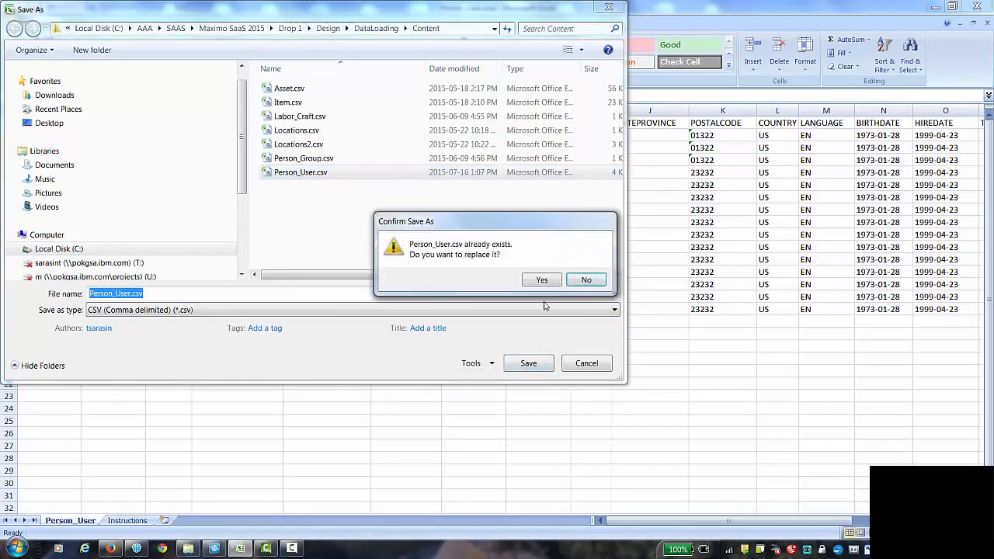
{"action": "left_click", "coordinate": [542, 280]}
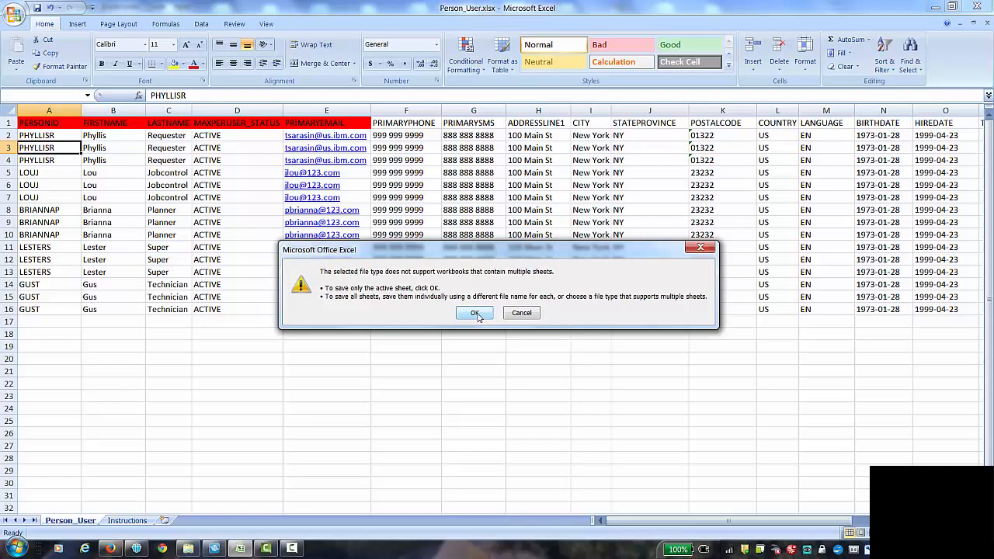
{"action": "left_click", "coordinate": [476, 314]}
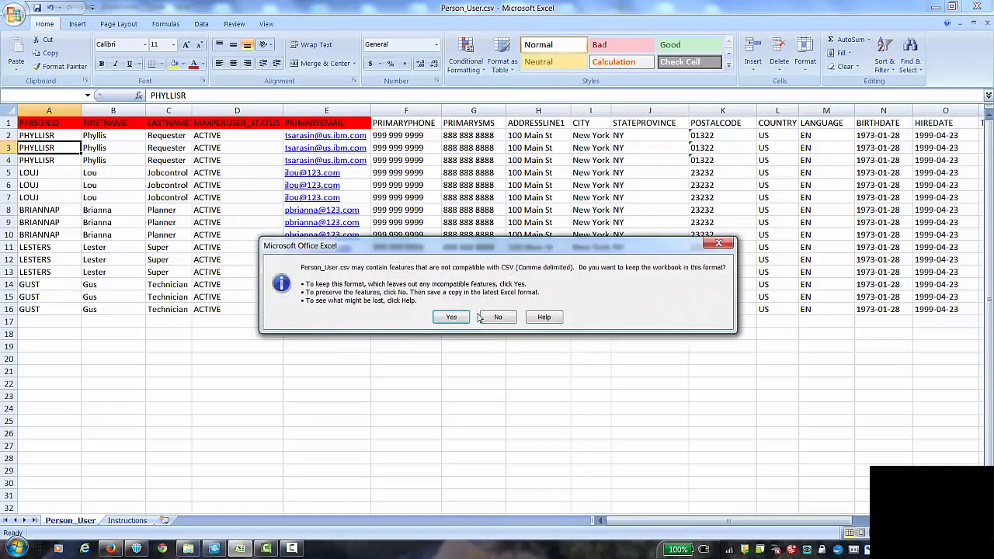
{"action": "left_click", "coordinate": [451, 317]}
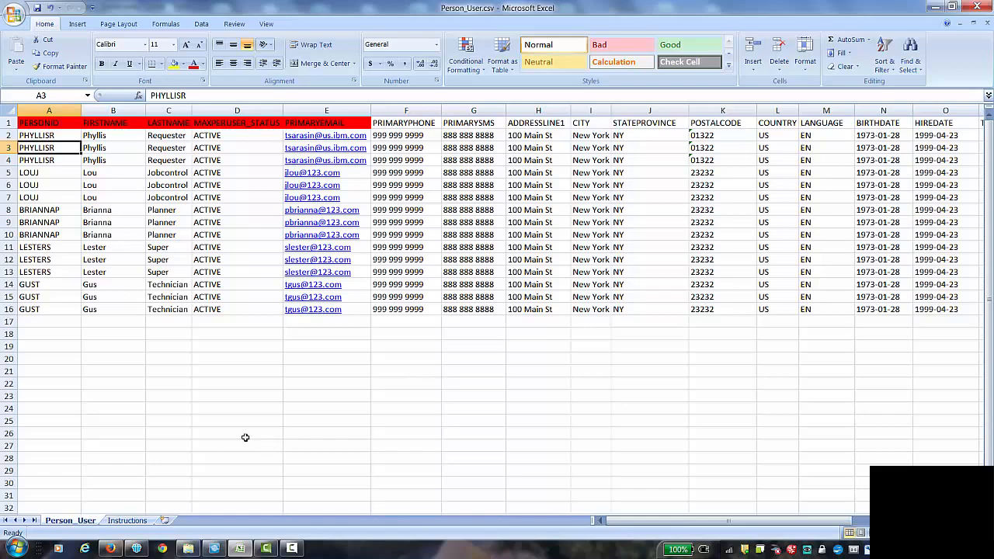
- Switch to Maximo's People application in Firefox and choose Person_User.csv as the file for an application import
{"action": "left_click", "coordinate": [111, 548]}
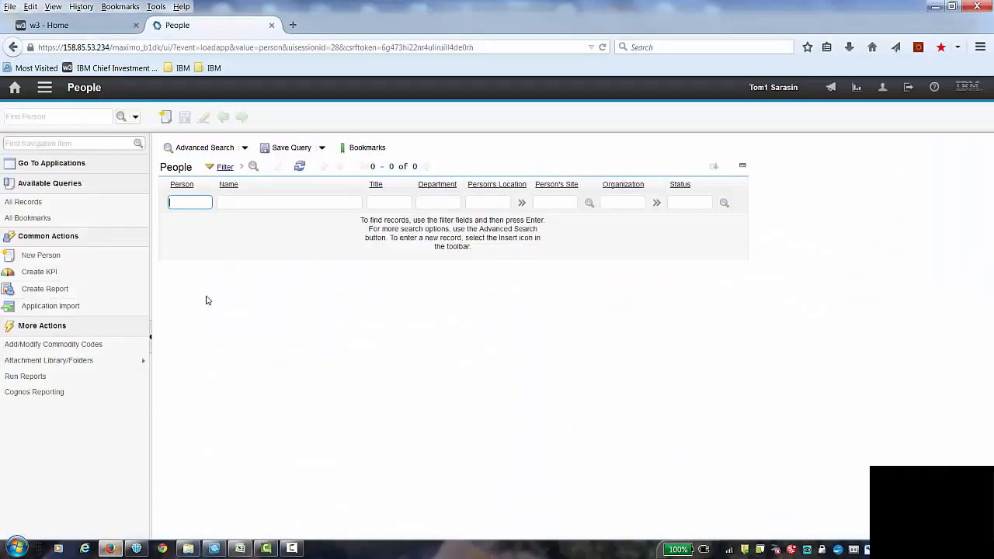
{"action": "left_click", "coordinate": [69, 308]}
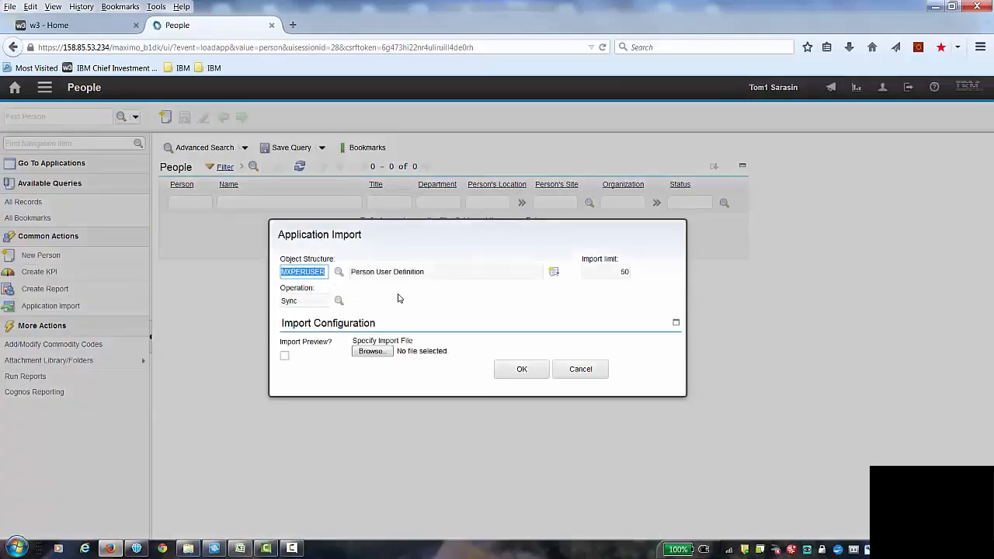
{"action": "left_click", "coordinate": [403, 299]}
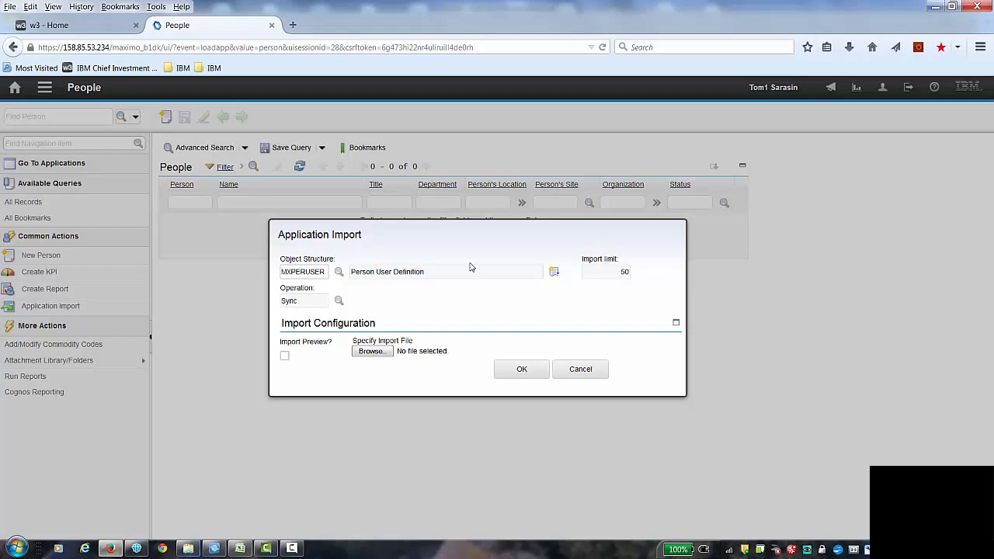
{"action": "left_click", "coordinate": [371, 351]}
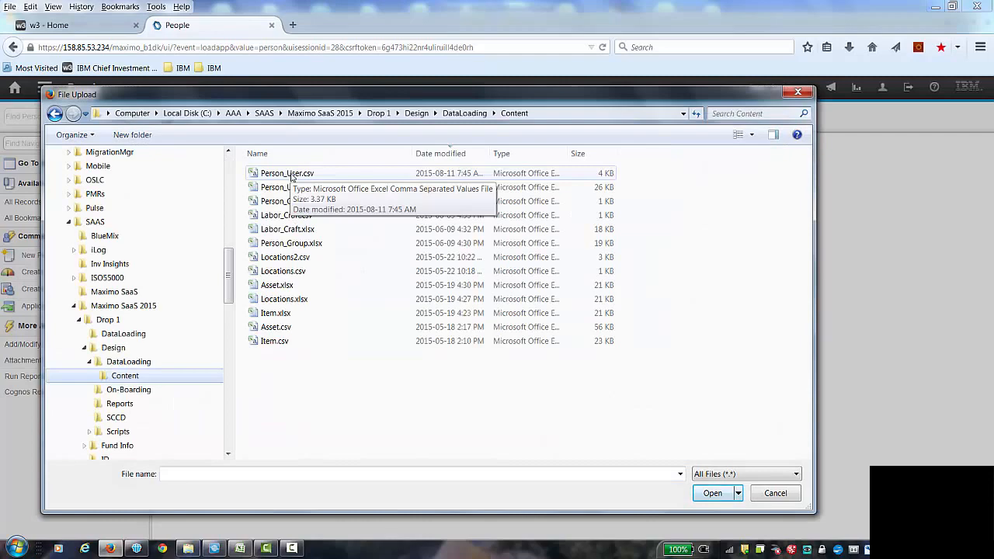
{"action": "left_click", "coordinate": [292, 176]}
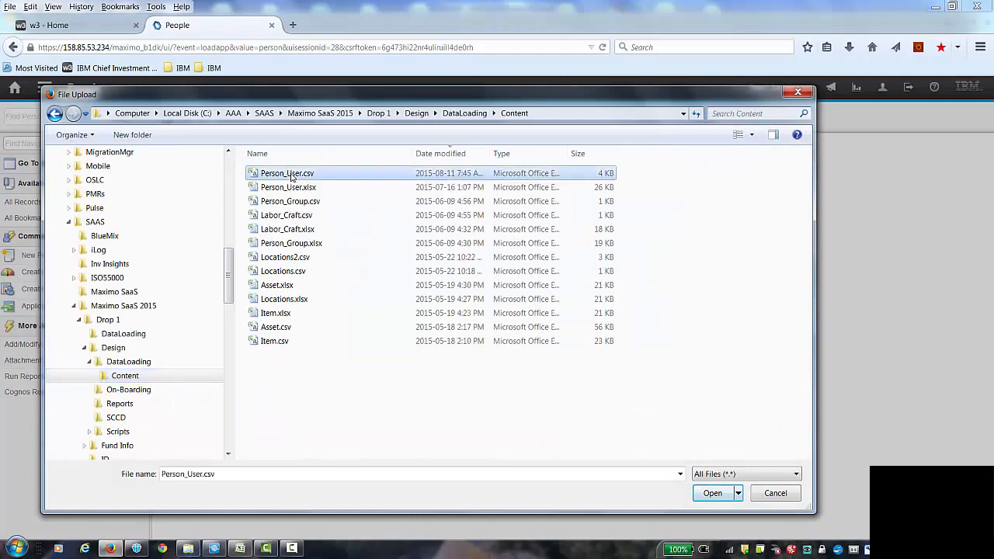
{"action": "left_click", "coordinate": [707, 494]}
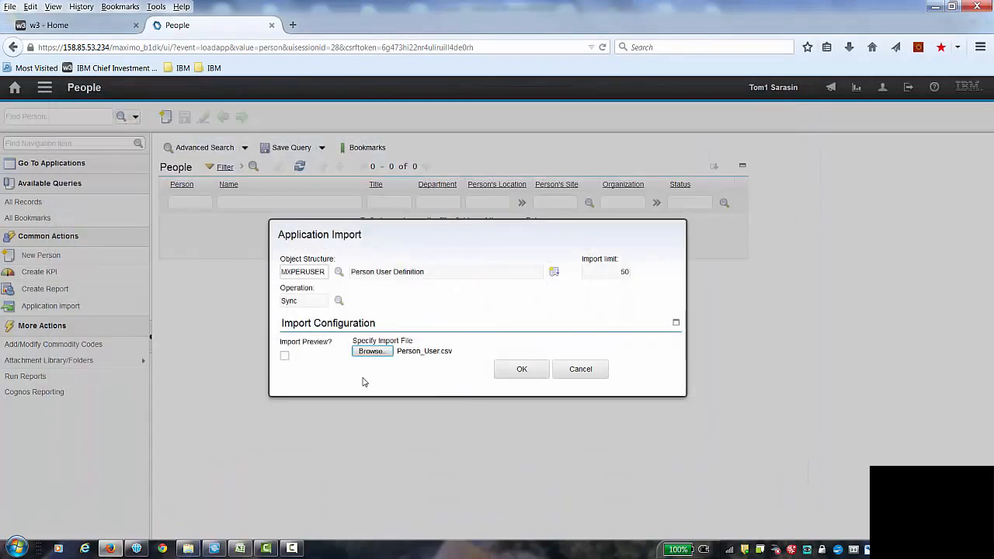
- Run the Person_User.csv import in preview mode, check the results against the Excel sheet, and close them
{"action": "left_click", "coordinate": [285, 356]}
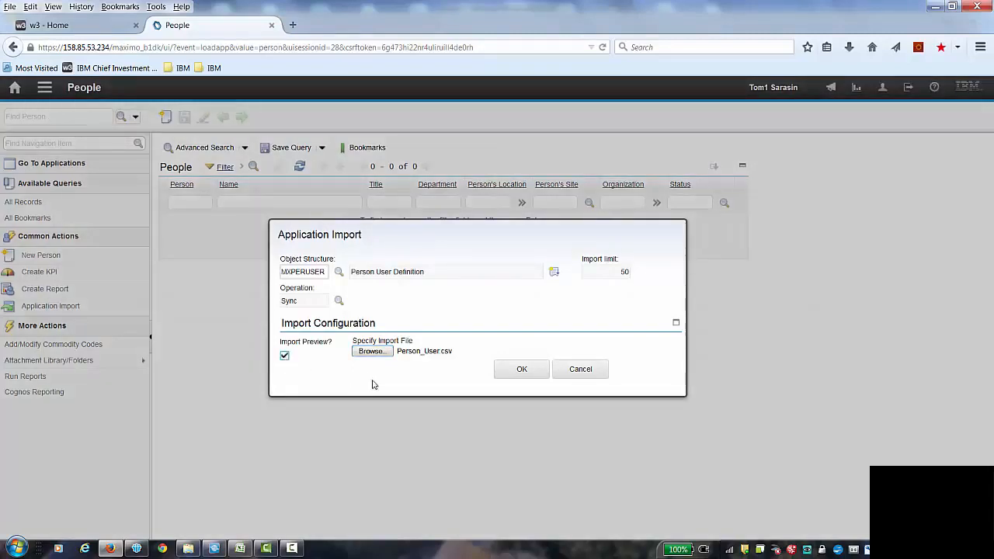
{"action": "left_click", "coordinate": [521, 370]}
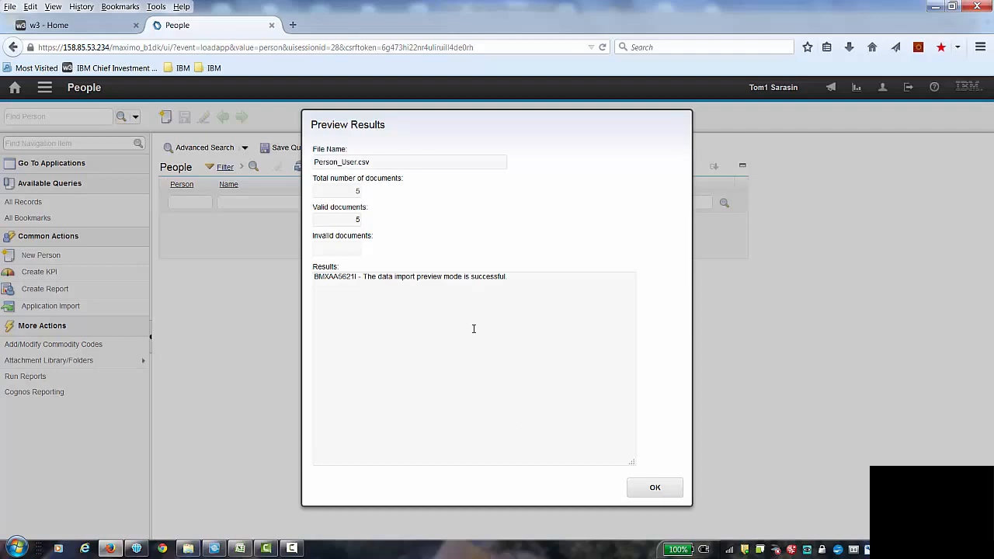
{"action": "left_click", "coordinate": [243, 549]}
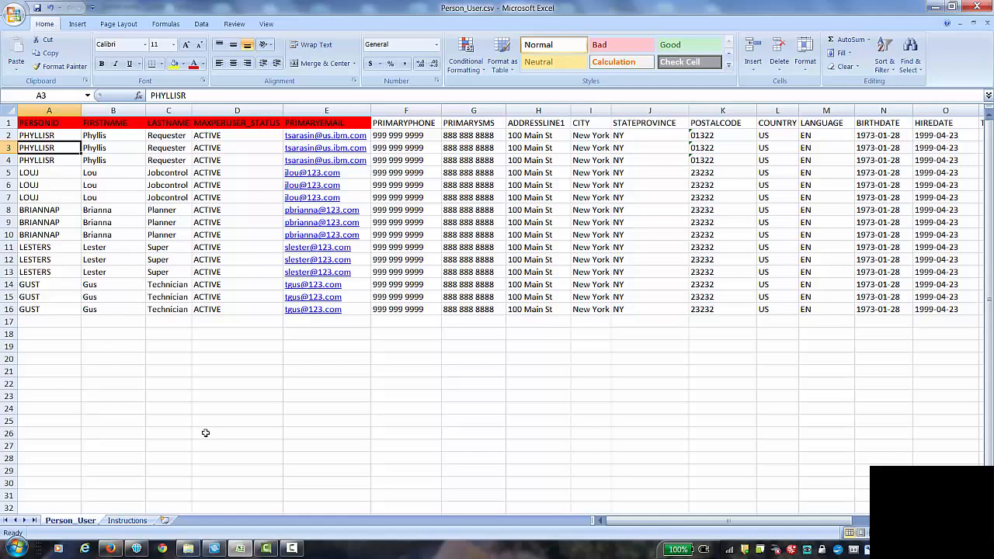
{"action": "key", "text": "alt+Tab"}
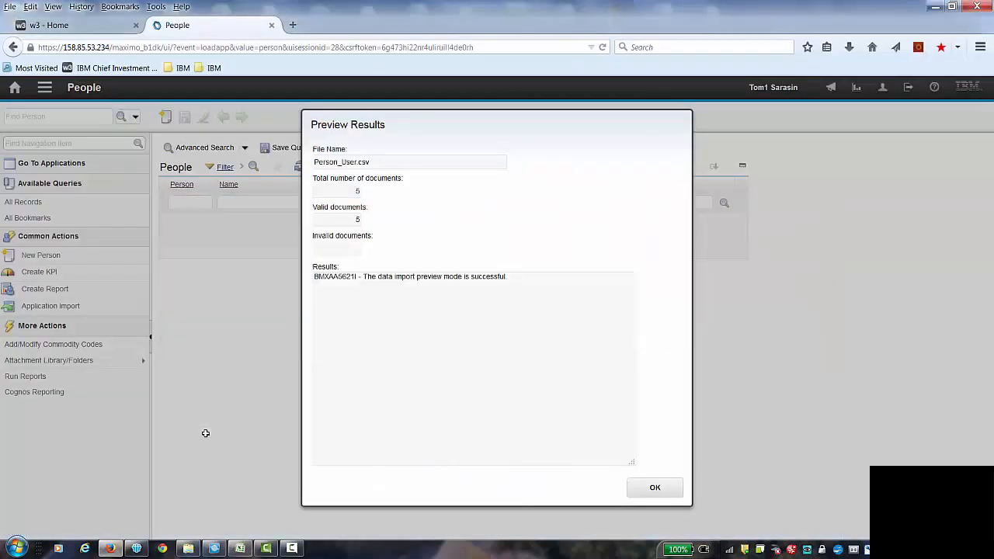
{"action": "key", "text": "Escape"}
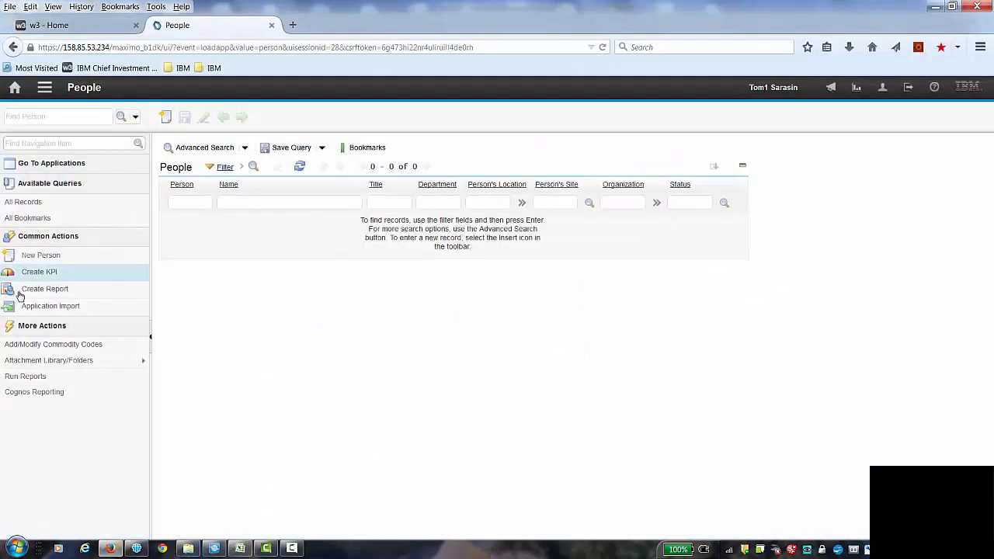
- Try to import the Person_User.xlsx workbook through the application import without preview, and dismiss the system message
{"action": "left_click", "coordinate": [53, 306]}
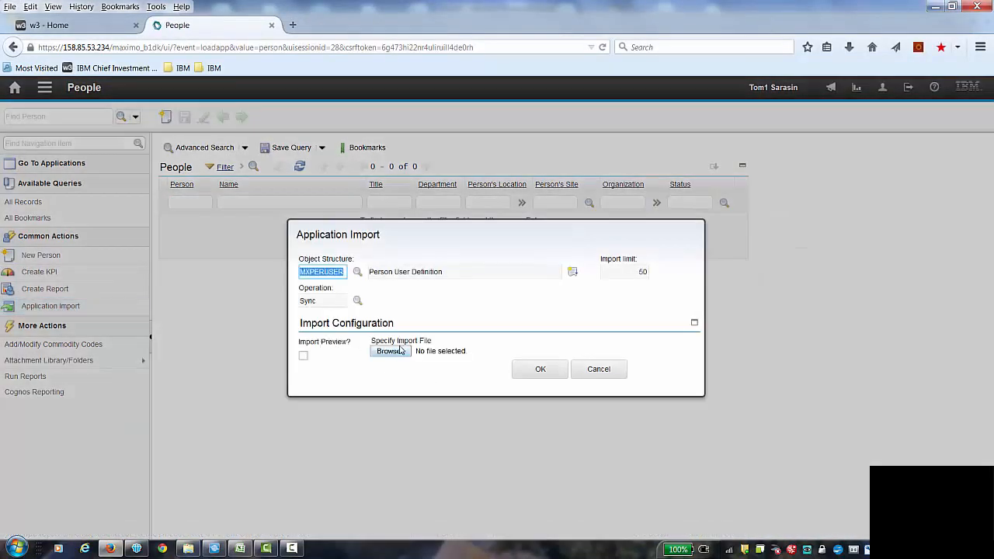
{"action": "left_click", "coordinate": [401, 351]}
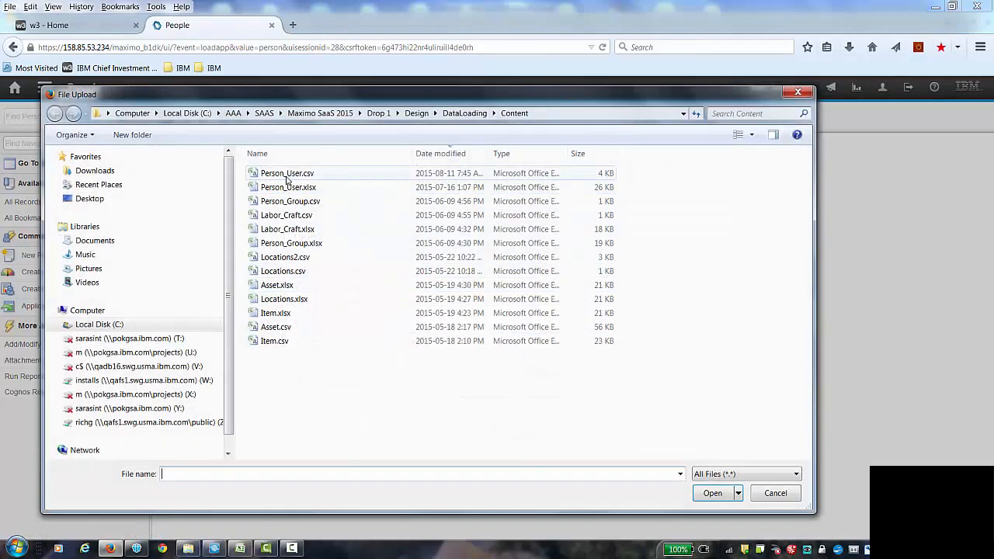
{"action": "left_click", "coordinate": [288, 175]}
{"action": "left_click", "coordinate": [287, 189]}
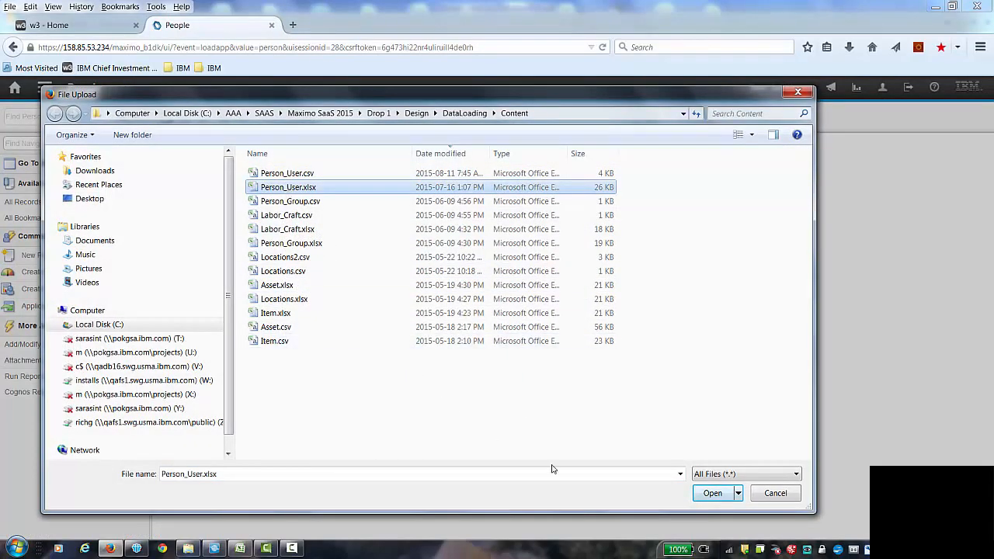
{"action": "left_click", "coordinate": [712, 493]}
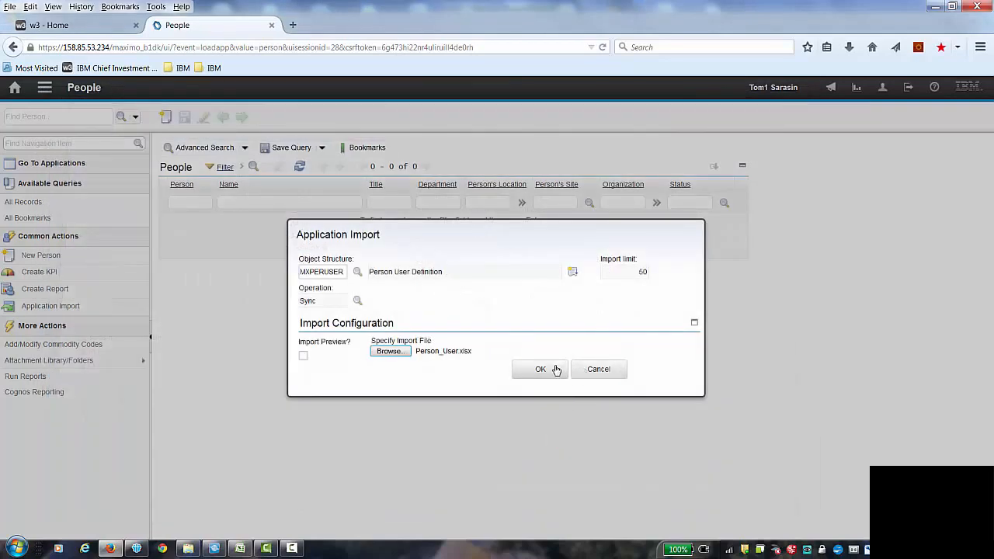
{"action": "left_click", "coordinate": [553, 370]}
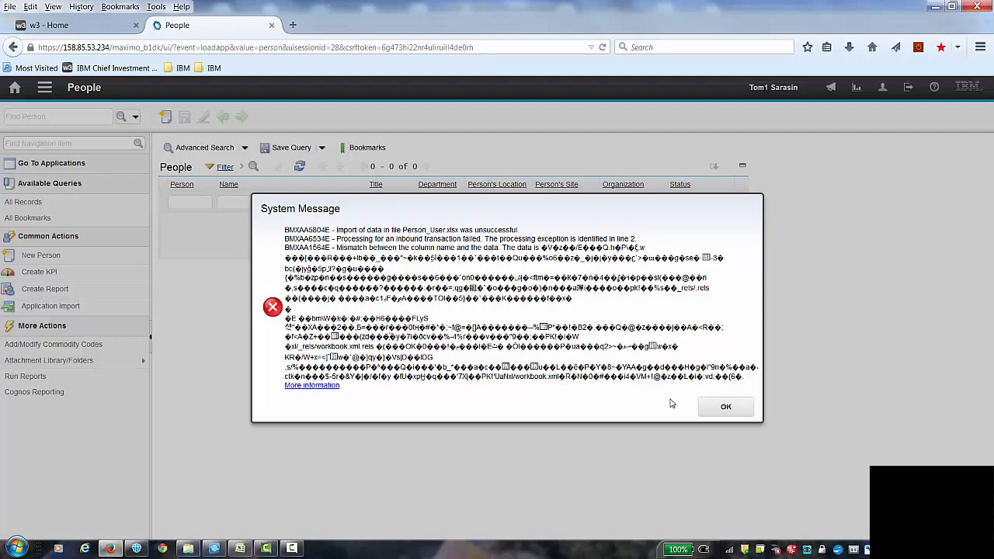
{"action": "left_click", "coordinate": [725, 409]}
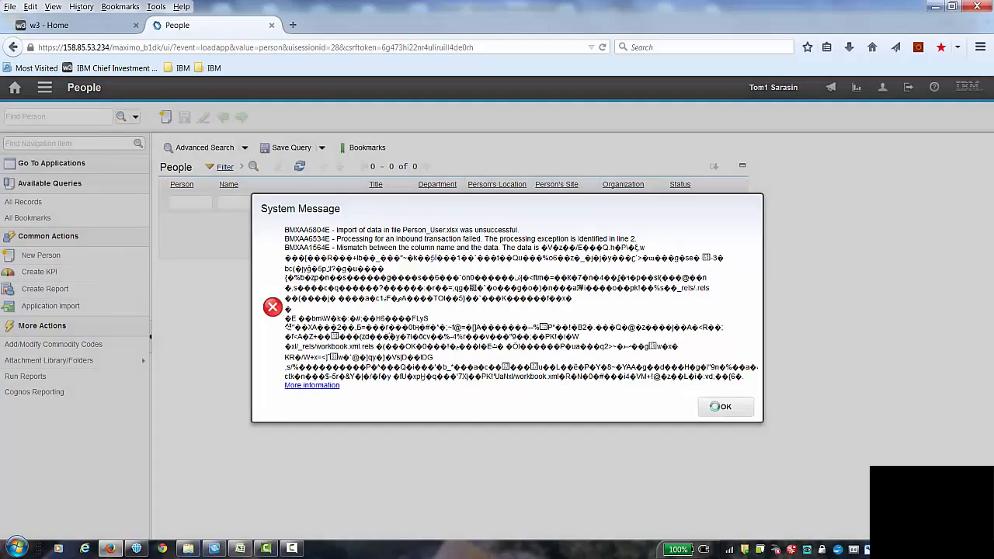
- Import Person_User.csv into the People application with the MXPERUSER object structure and without import preview
{"action": "left_click", "coordinate": [50, 305]}
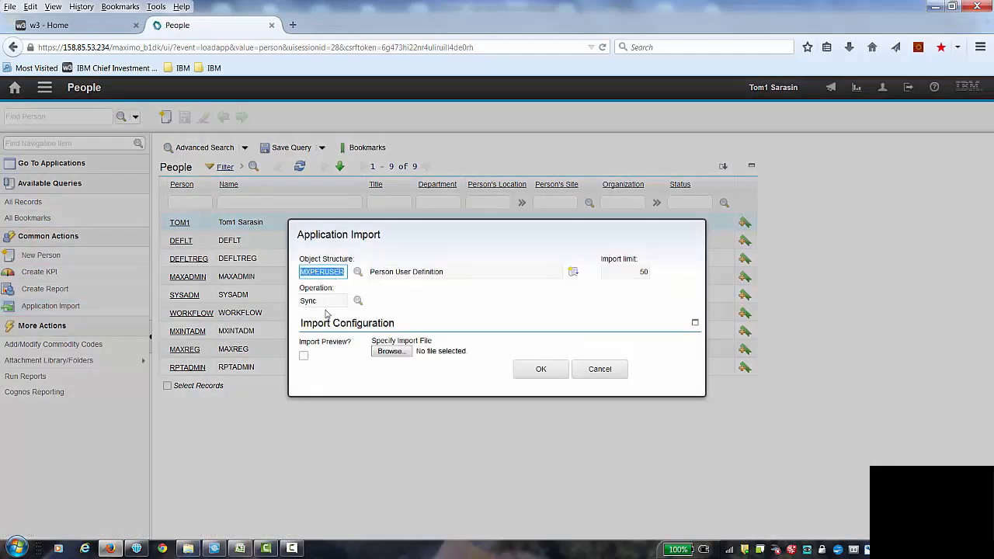
{"action": "left_click", "coordinate": [390, 353]}
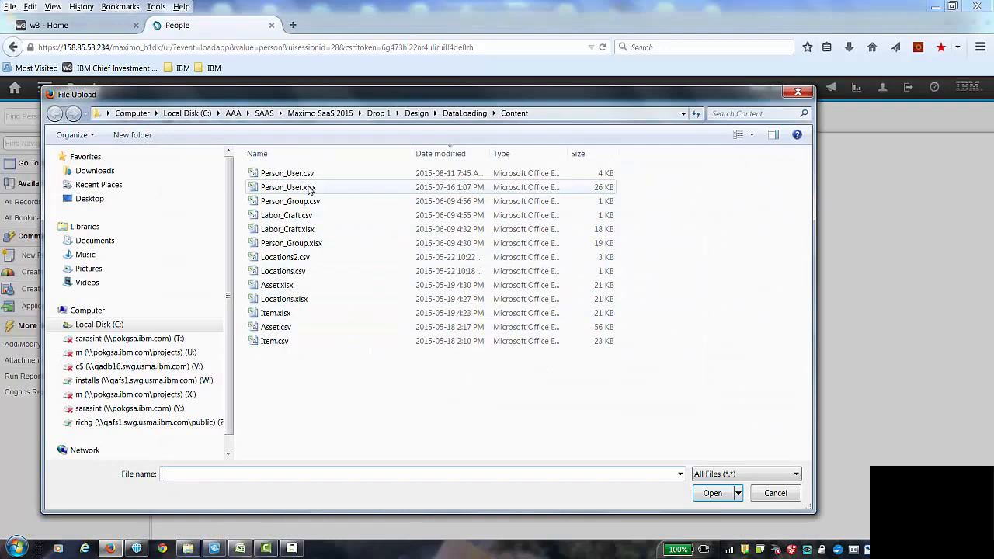
{"action": "left_click", "coordinate": [299, 174]}
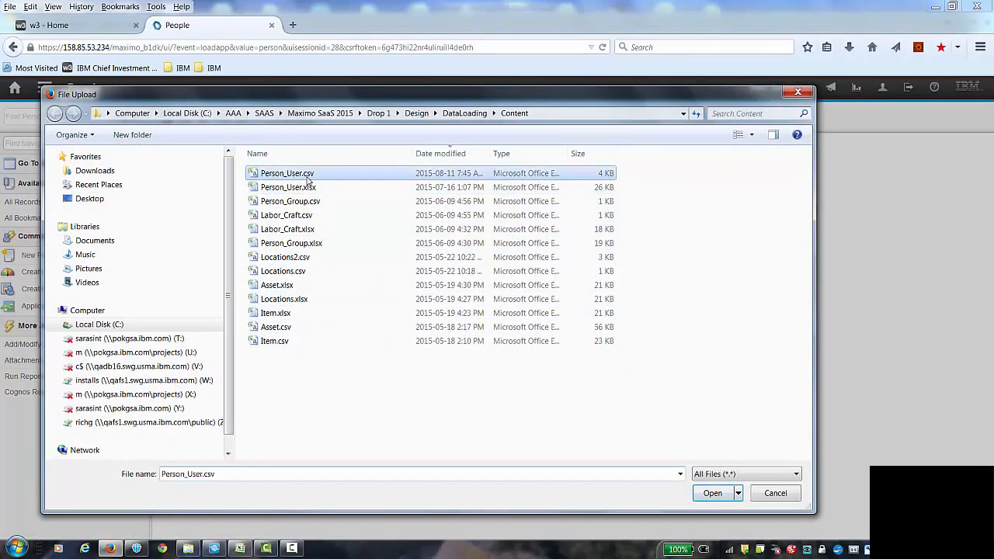
{"action": "left_click", "coordinate": [720, 500]}
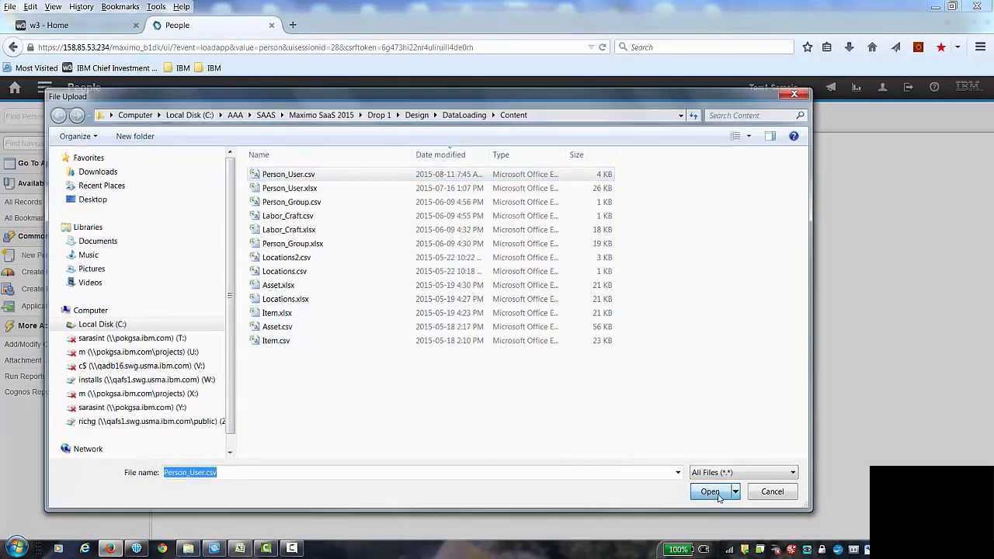
{"action": "left_click", "coordinate": [542, 372]}
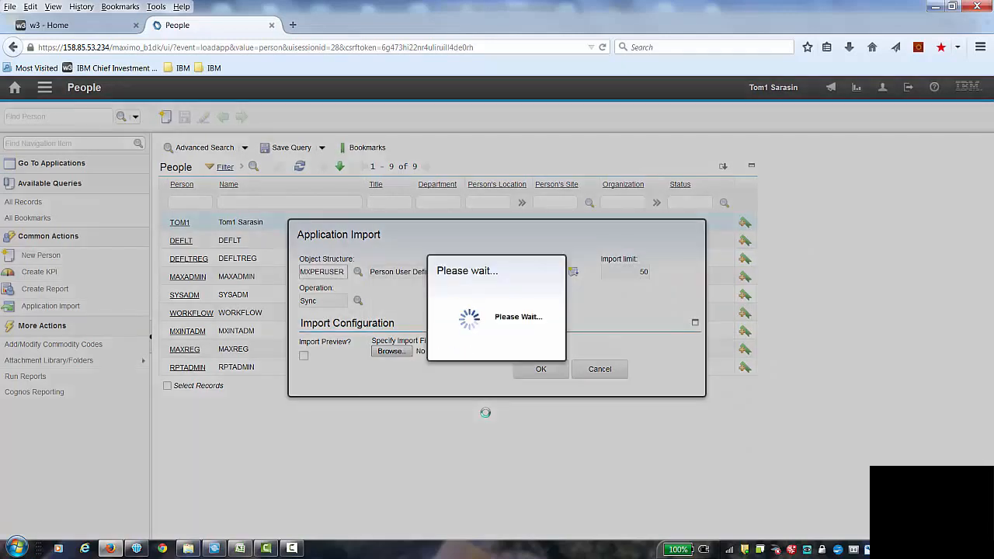
{"action": "left_click", "coordinate": [591, 340]}
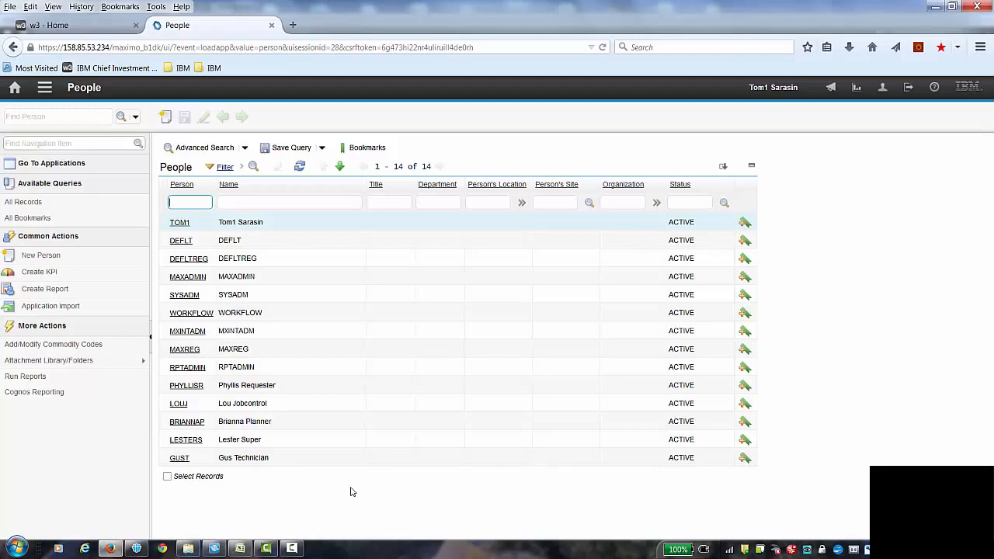
- Check the Maximo account e-mail in IBM Notes and examine the LOGINID column of the Person_User sheet in Excel
{"action": "key", "text": "alt+Tab"}
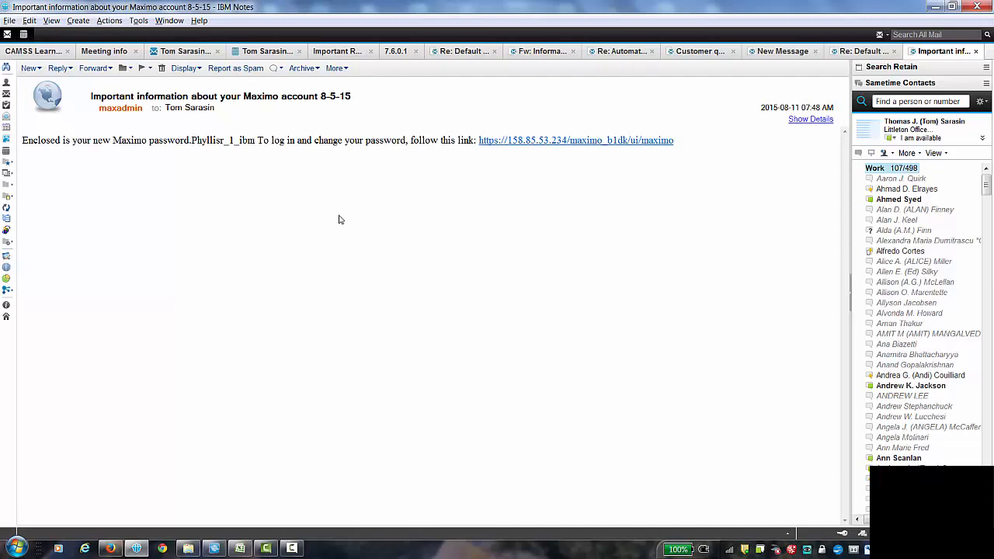
{"action": "left_click", "coordinate": [241, 548]}
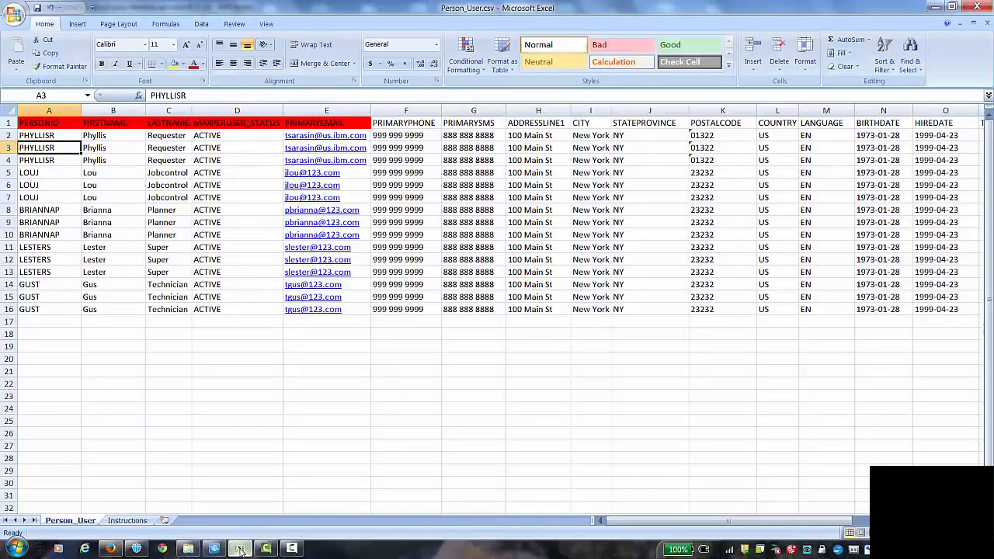
{"action": "left_click", "coordinate": [591, 371]}
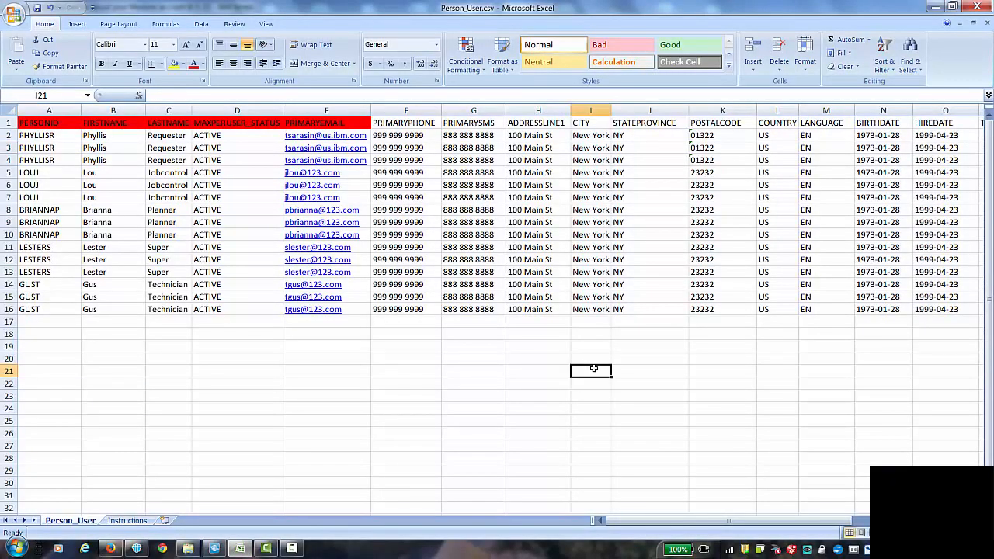
{"action": "key", "text": "Right"}
{"action": "key", "text": "Right"}
{"action": "key", "text": "Right"}
{"action": "key", "text": "Right"}
{"action": "key", "text": "Right"}
{"action": "key", "text": "Right"}
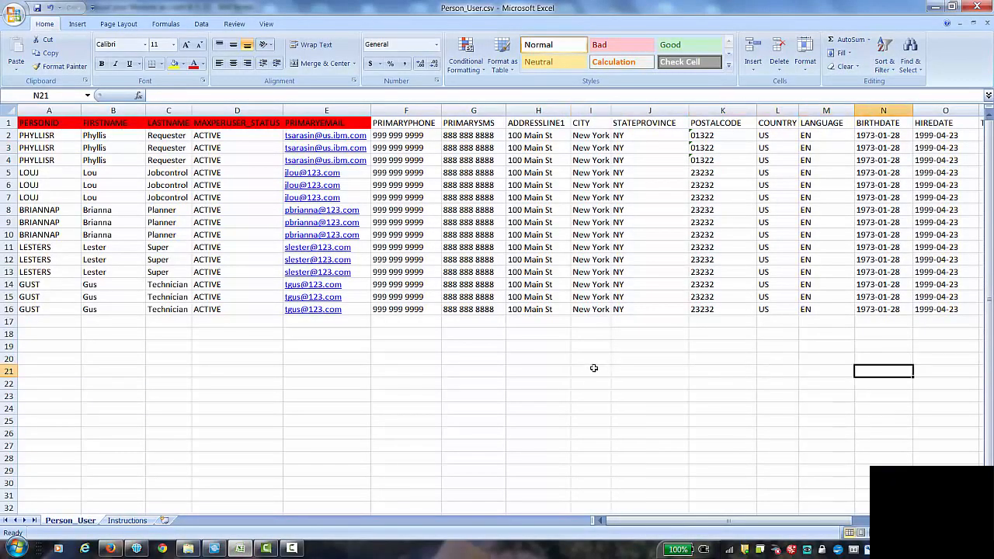
{"action": "key", "text": "Right"}
{"action": "key", "text": "Right"}
{"action": "key", "text": "Right"}
{"action": "key", "text": "Right"}
{"action": "key", "text": "Right"}
{"action": "key", "text": "Right"}
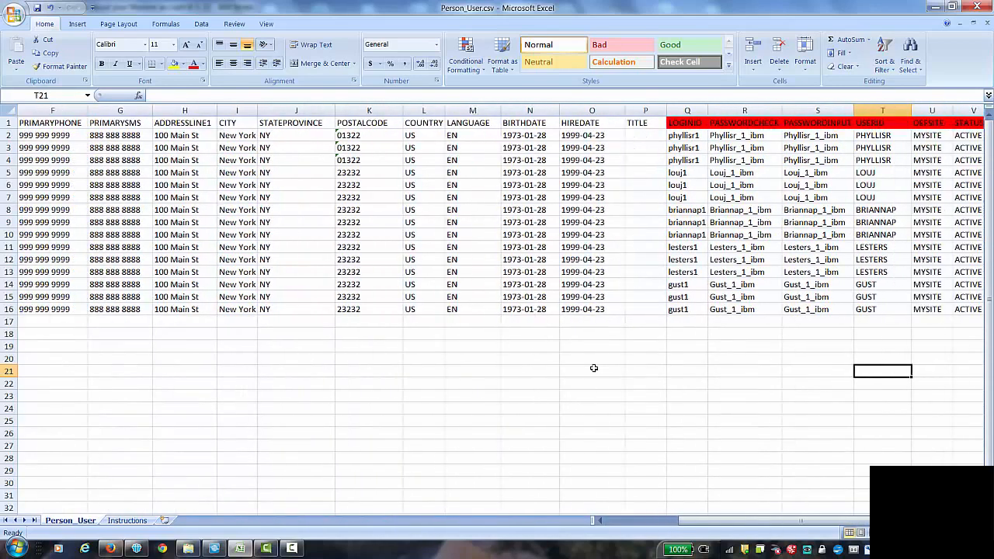
{"action": "left_click", "coordinate": [688, 110]}
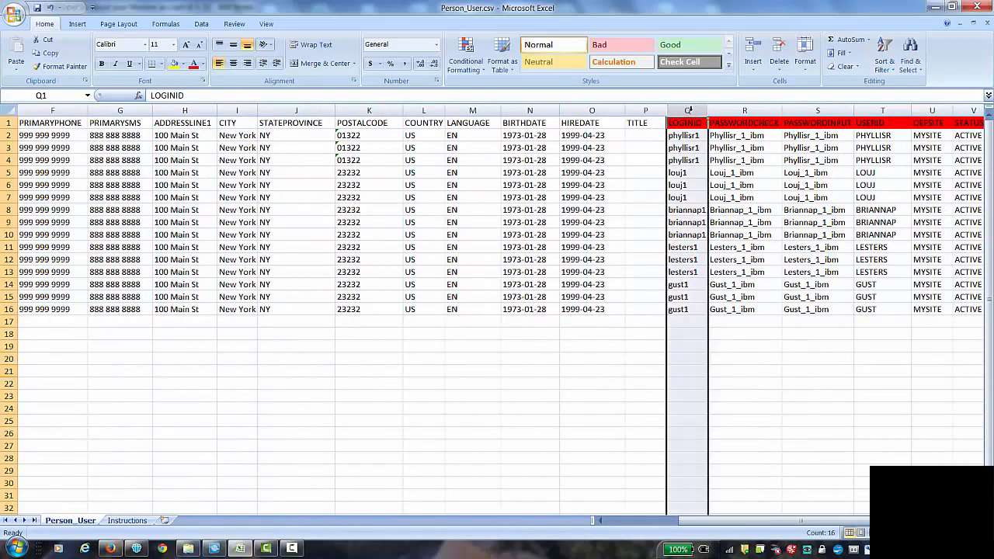
{"action": "left_click", "coordinate": [608, 386]}
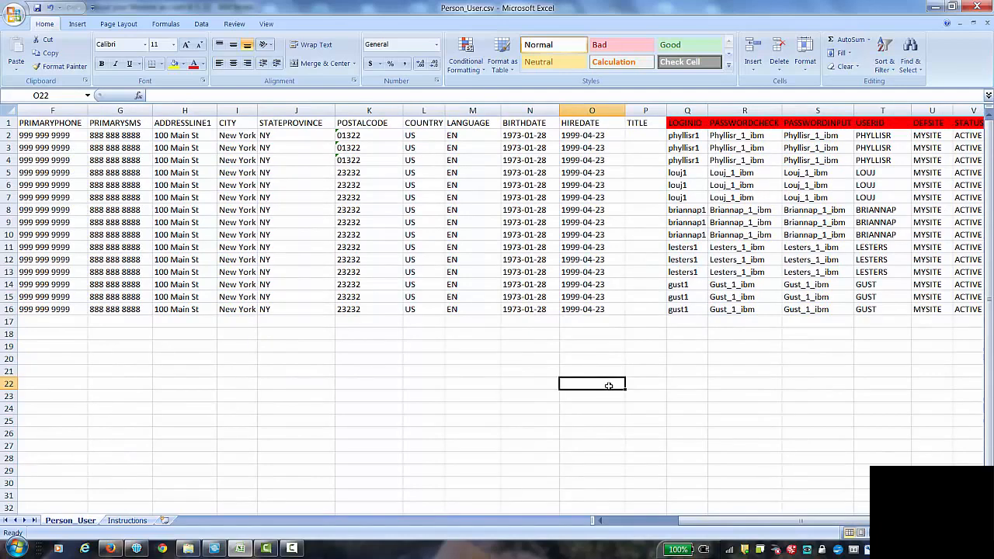